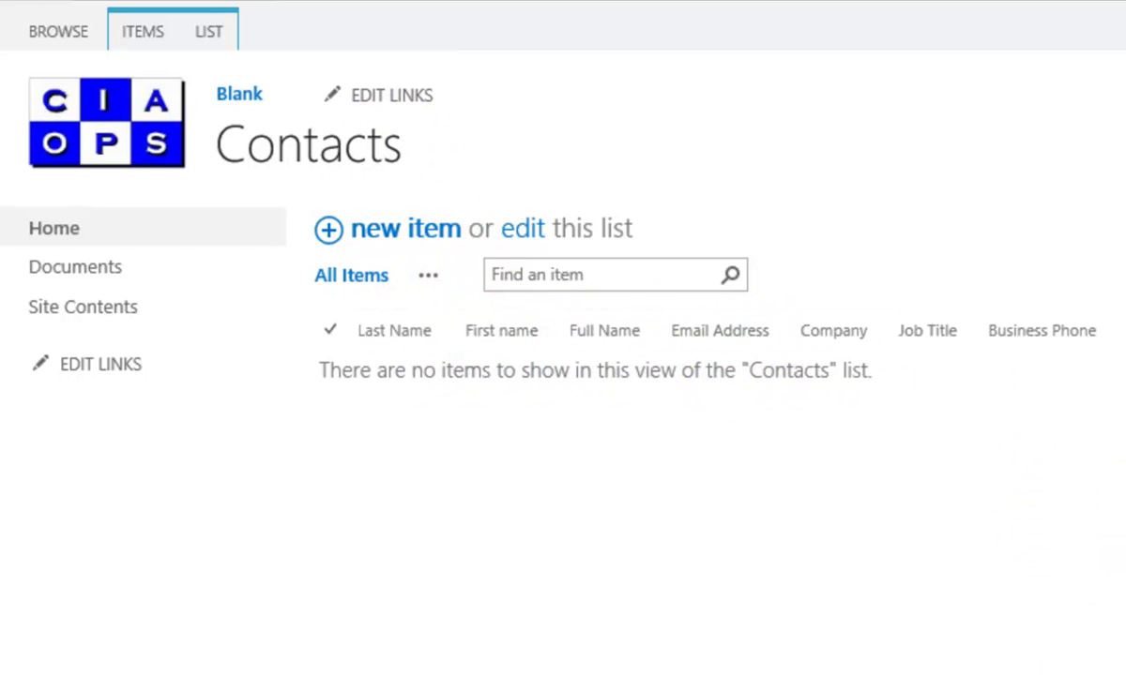
# - Switch the Contacts list into Quick Edit from the LIST ribbon
pyautogui.hscroll(2, 563, 281)
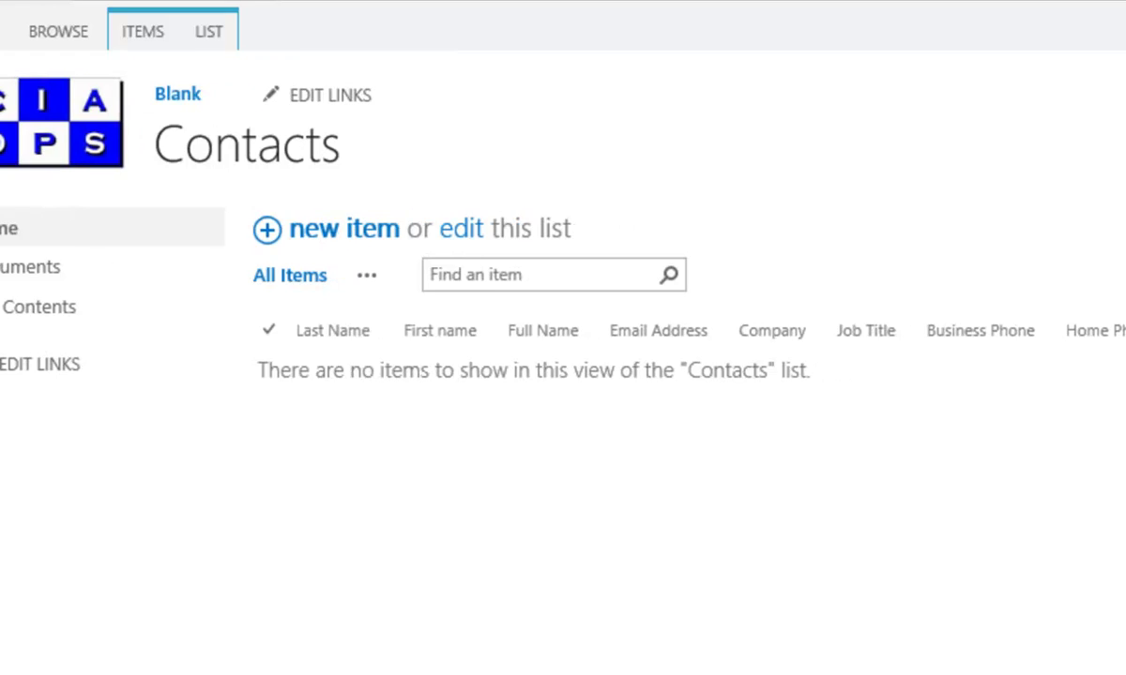
pyautogui.hscroll(-2, 563, 281)
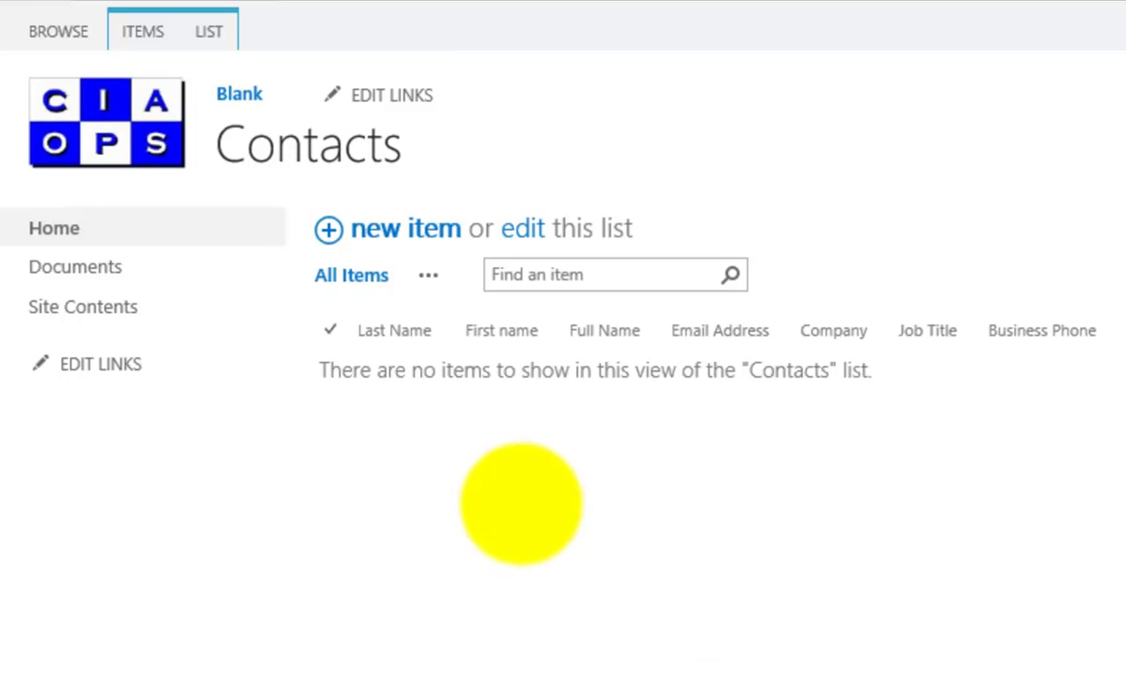
pyautogui.click(401, 228)
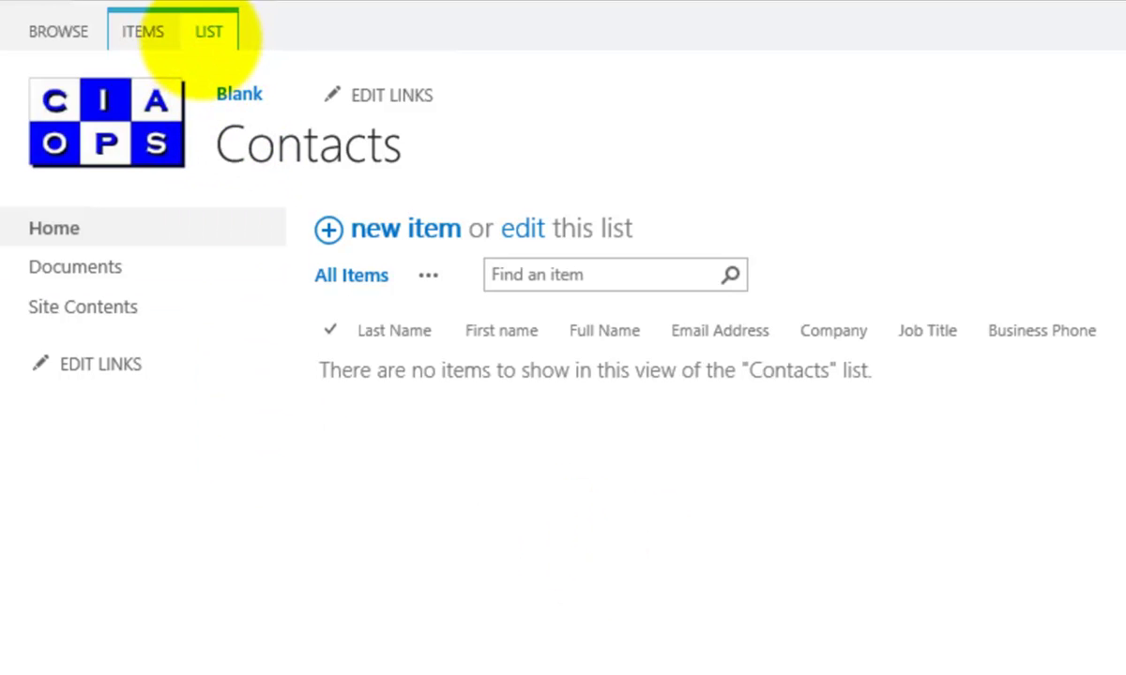
pyautogui.click(202, 35)
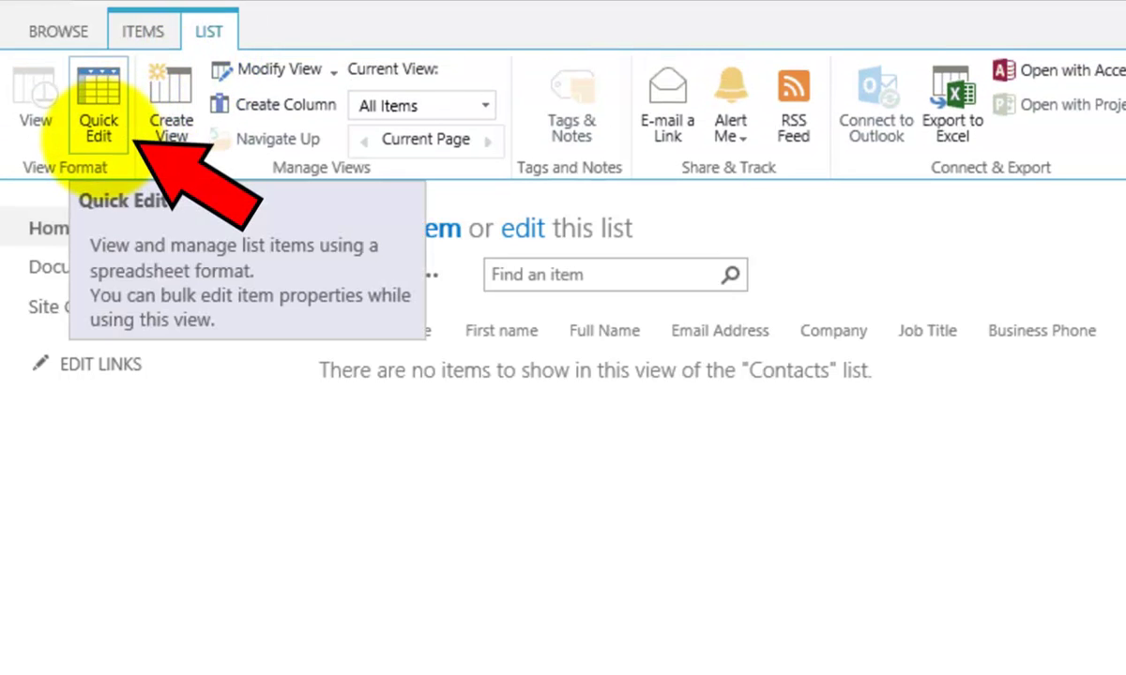
pyautogui.click(99, 130)
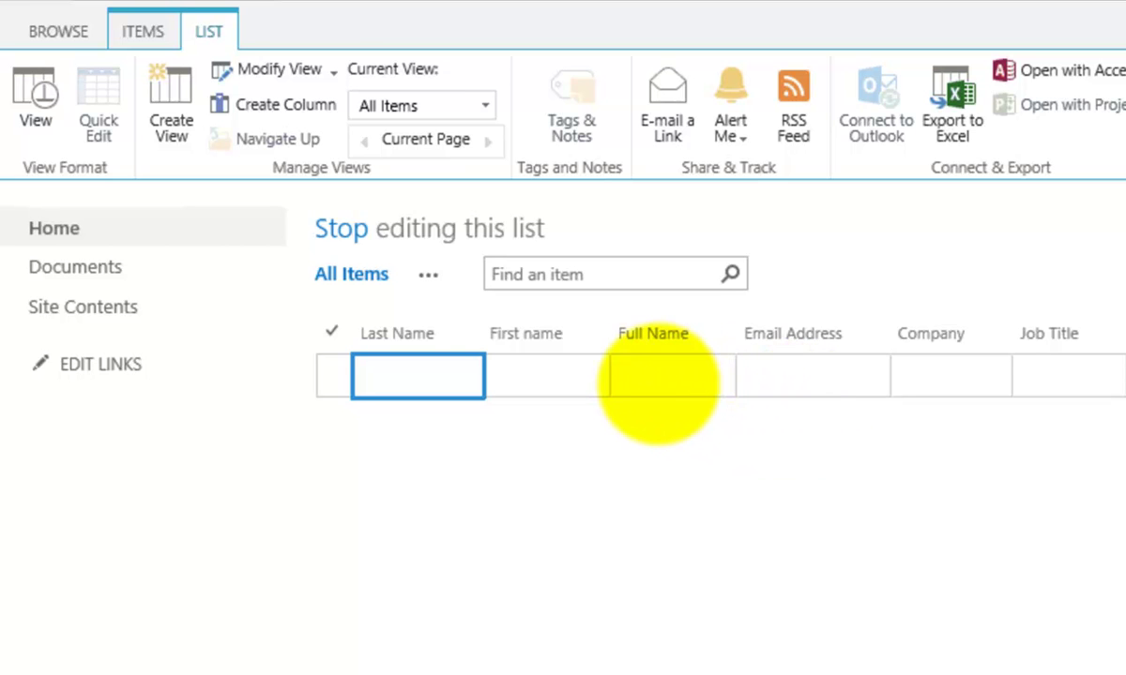
# - Enter the first contact's last name, first name and full name, then save the row
pyautogui.press('Tab')
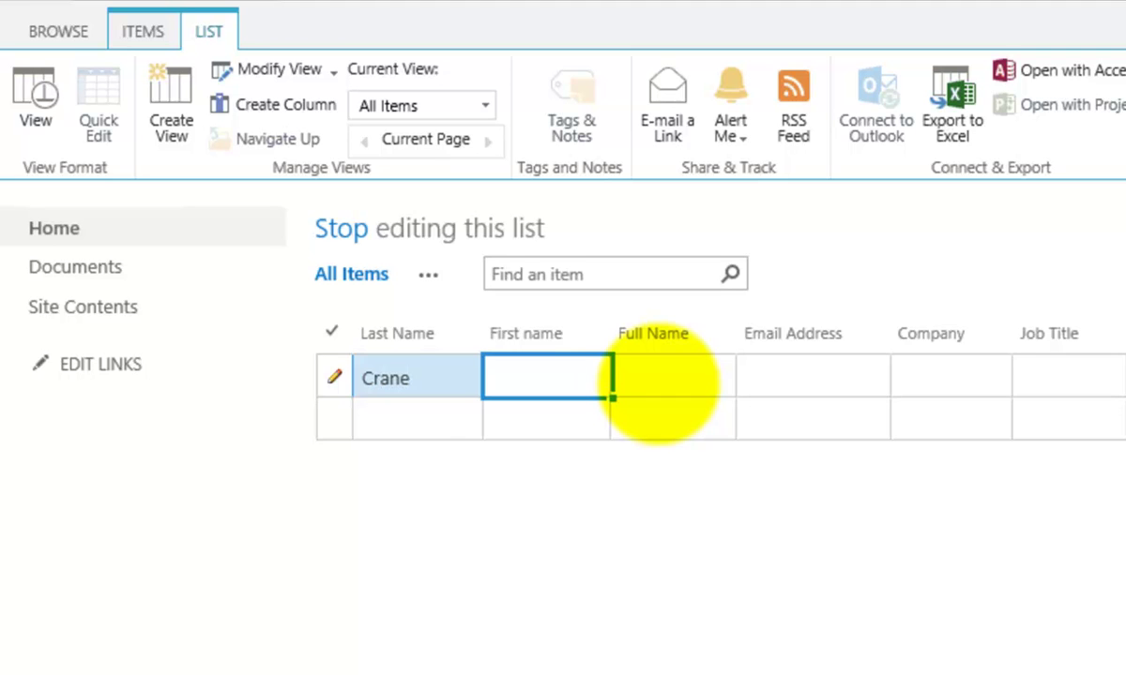
pyautogui.press('Tab')
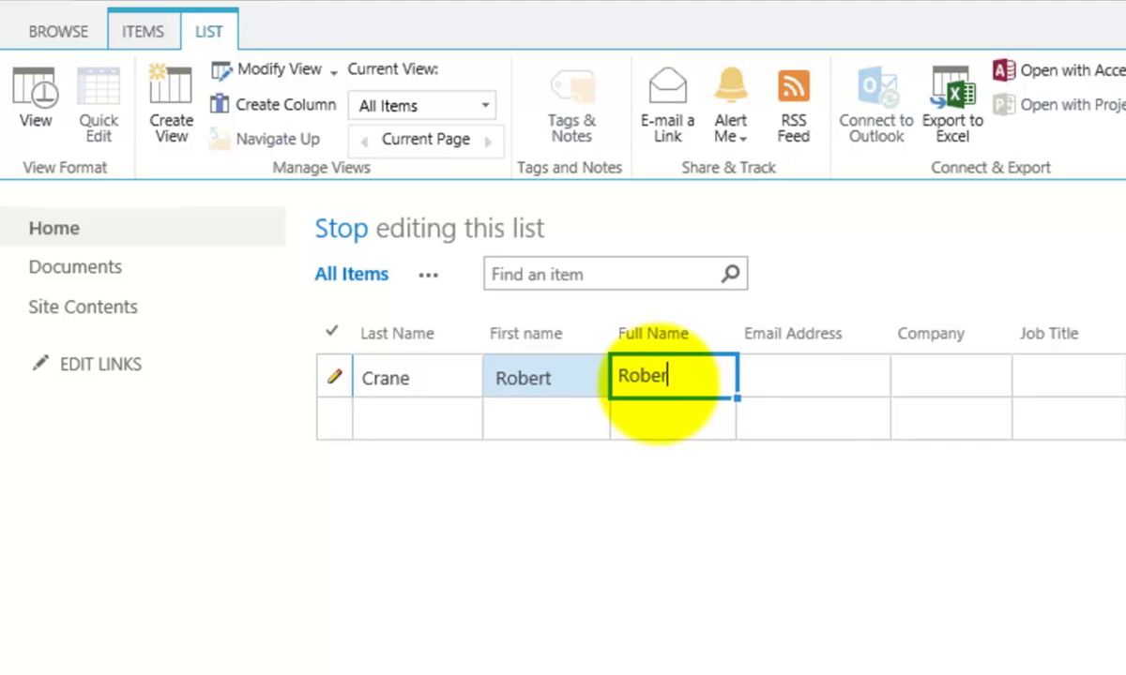
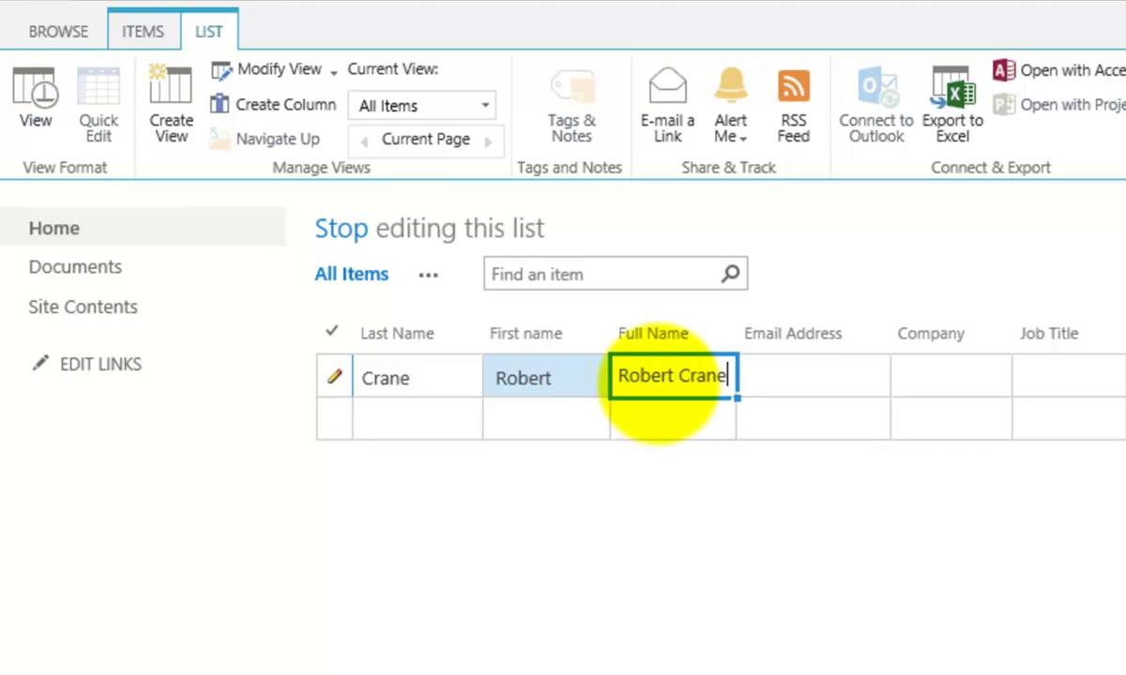
pyautogui.press('Tab')
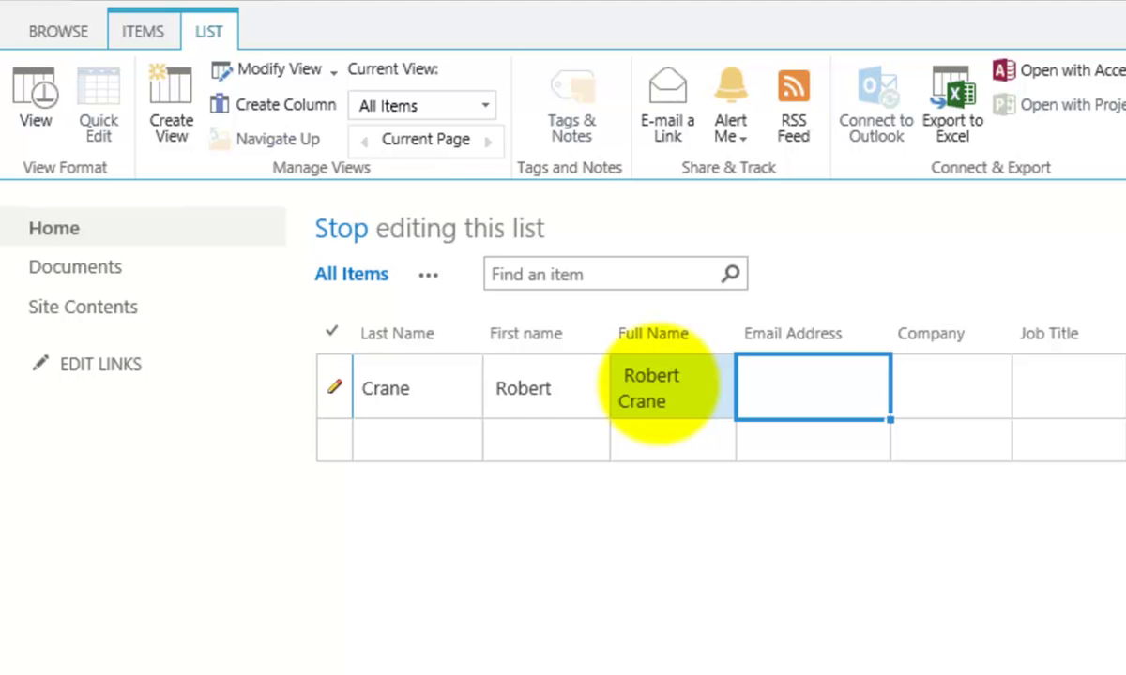
pyautogui.press('Tab')
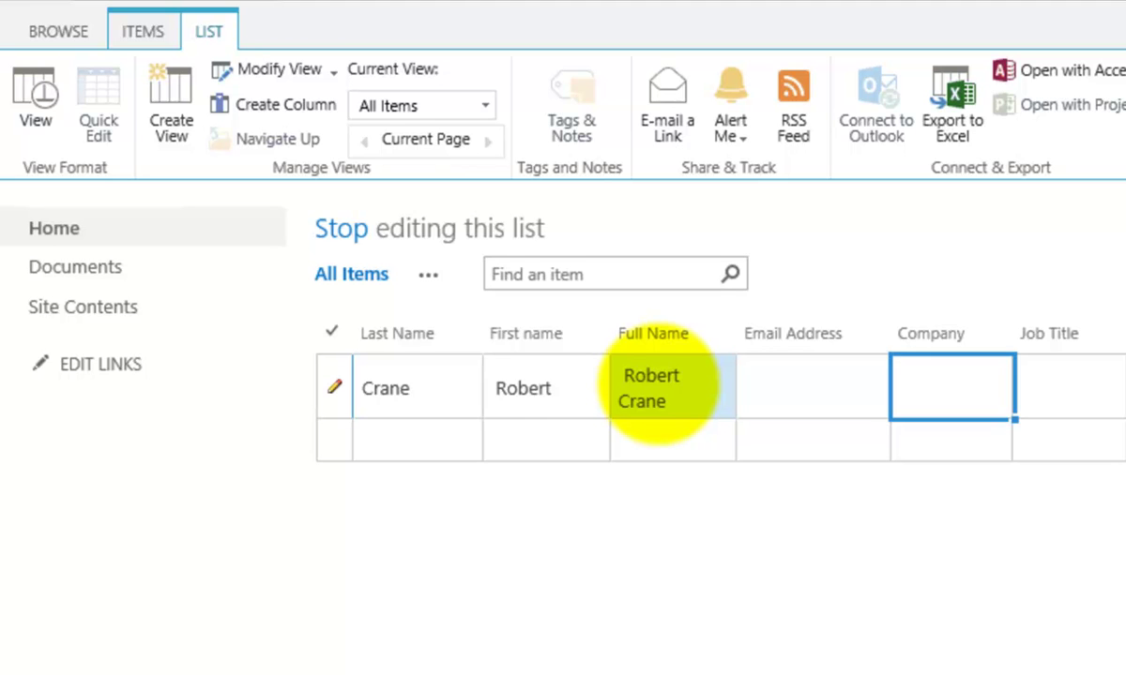
pyautogui.press('Tab')
pyautogui.hotkey('shift', 'Tab')
pyautogui.press('Tab')
pyautogui.press('Return')
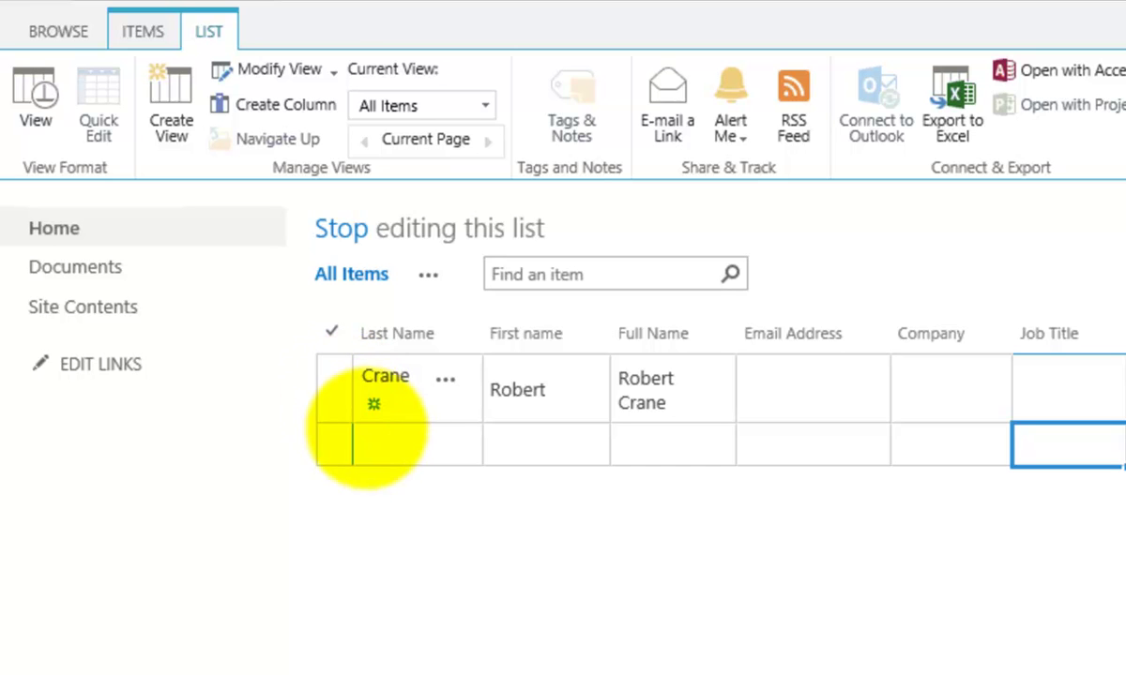
# - Enter the second contact's last, first and full name, fixing the typos, and save the row
pyautogui.hotkey('shift', 'Tab')
pyautogui.hotkey('shift', 'Tab')
pyautogui.hotkey('shift', 'Tab')
pyautogui.hotkey('shift', 'Tab')
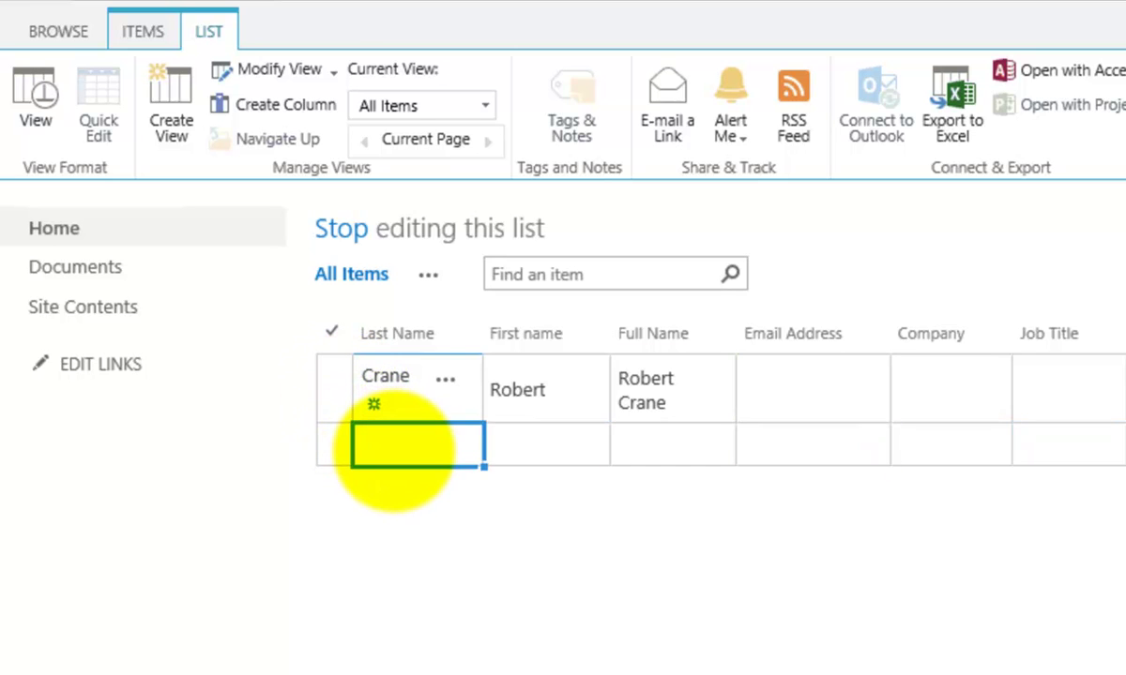
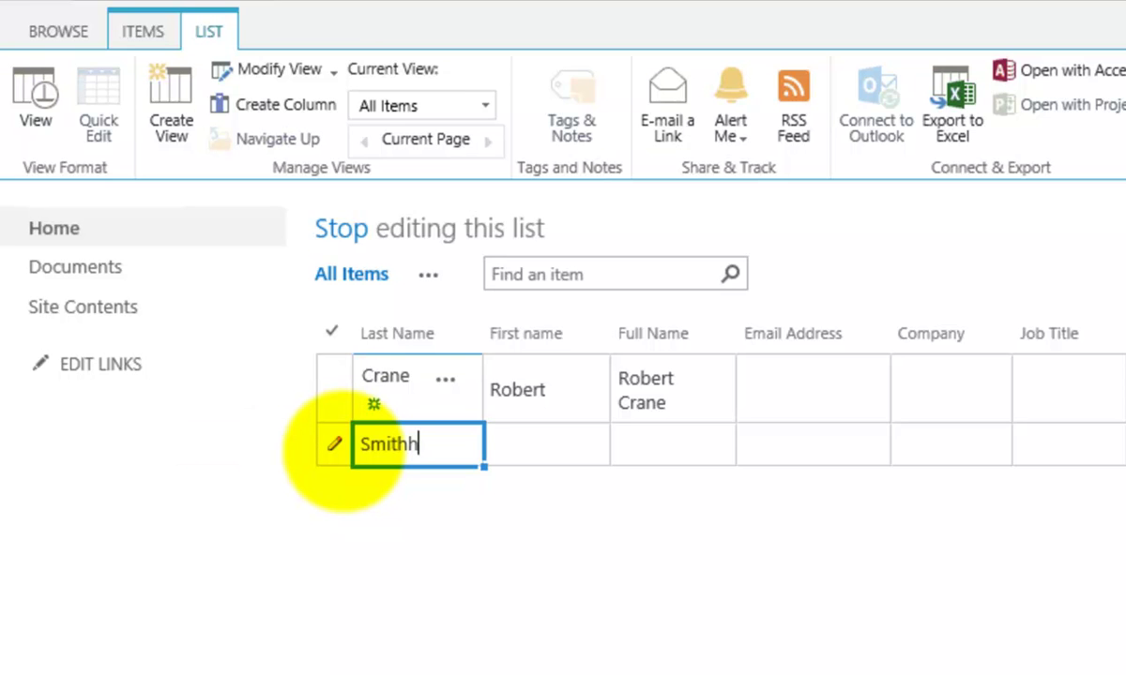
pyautogui.press('Tab')
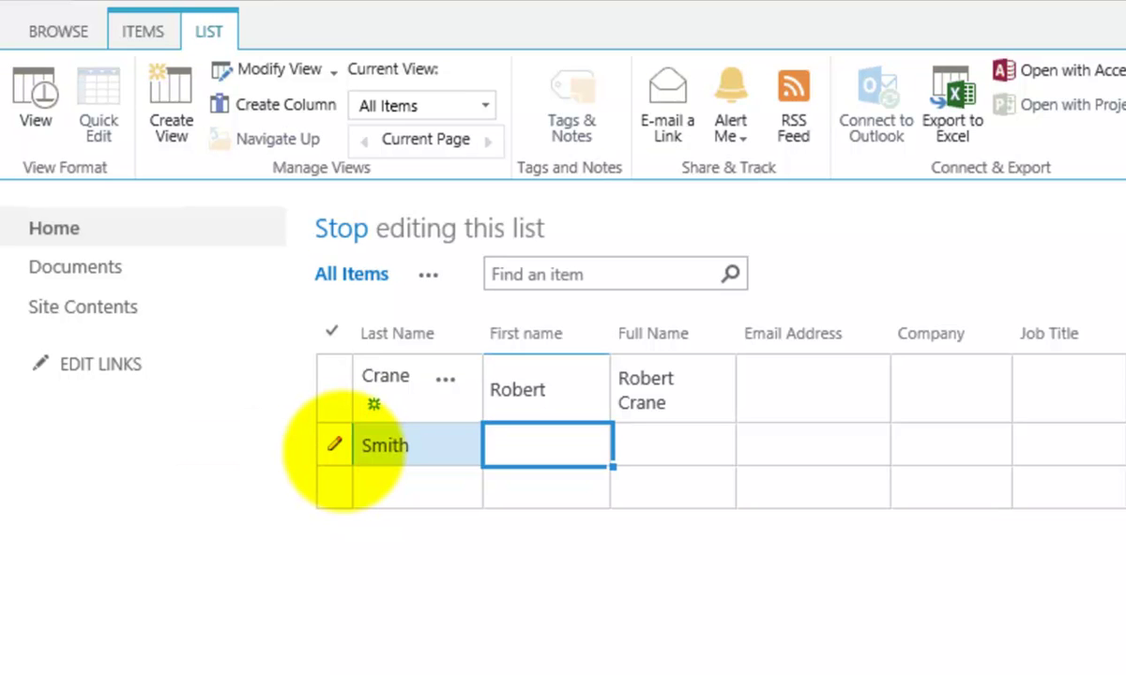
pyautogui.press('Tab')
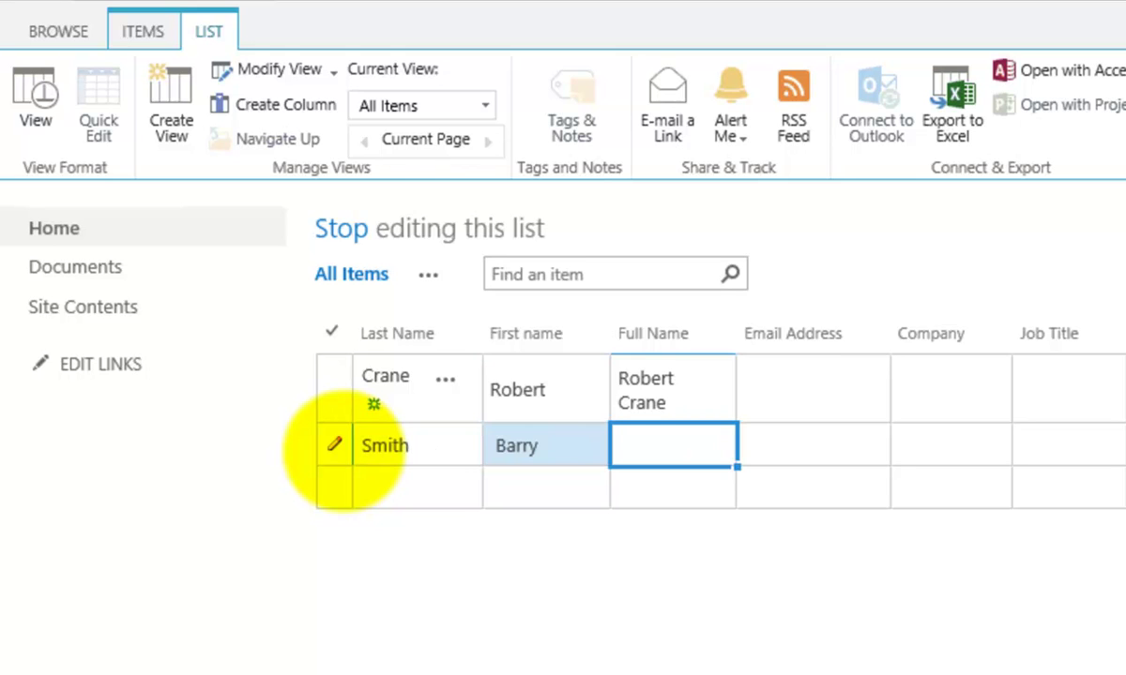
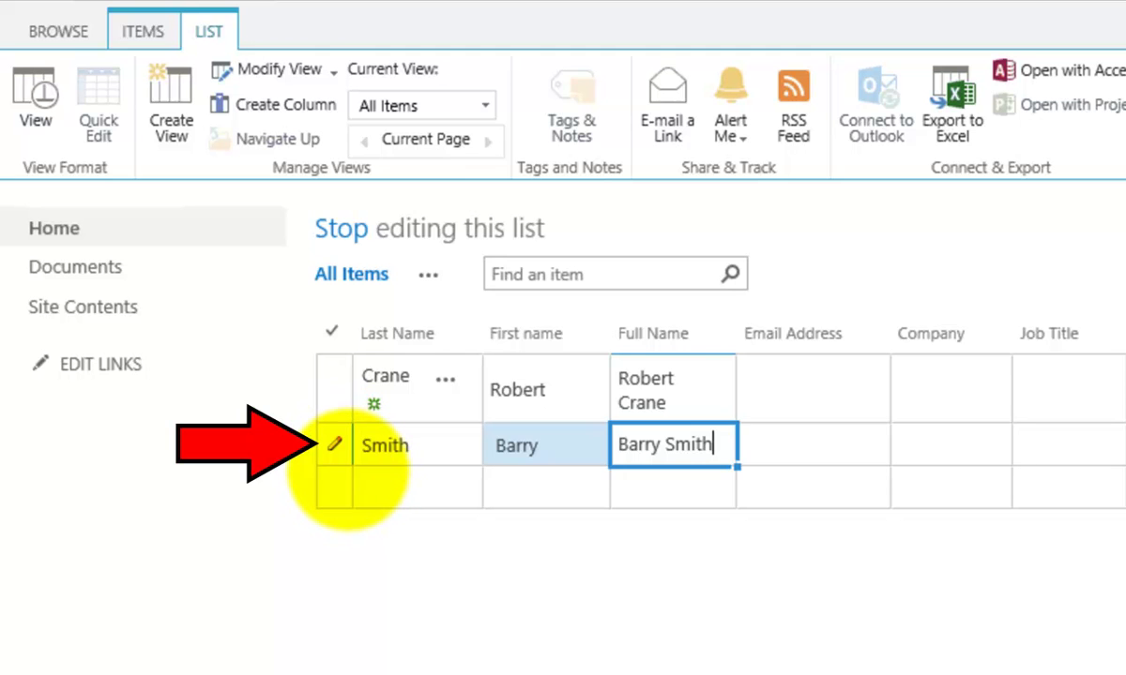
pyautogui.press('Return')
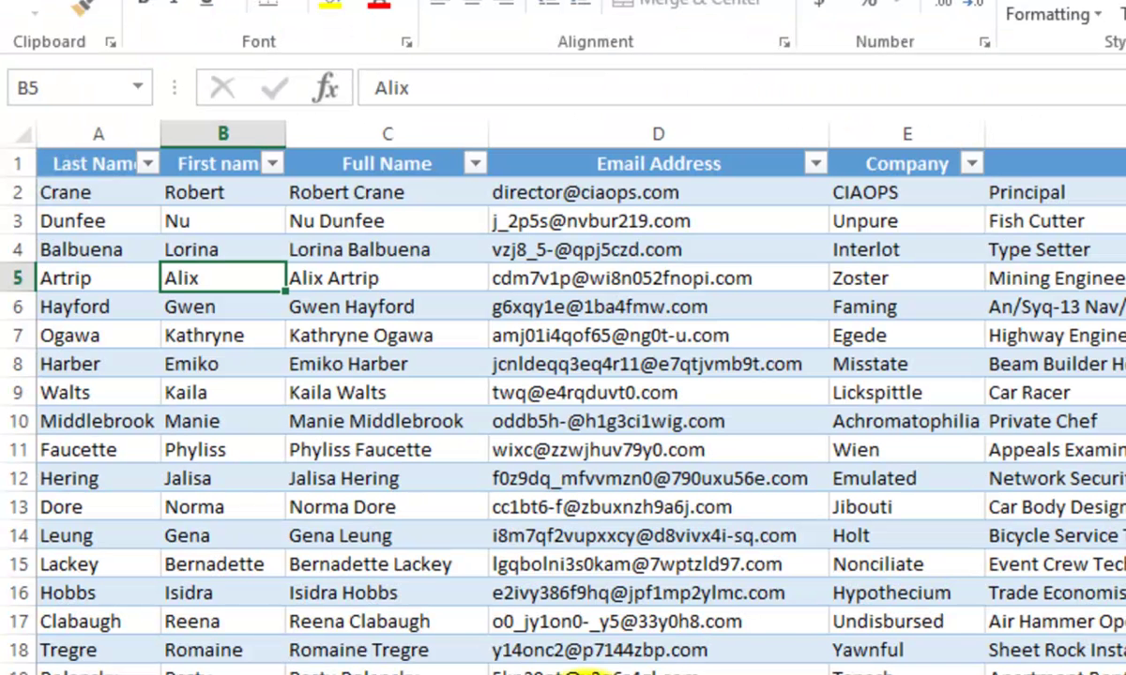
# - Look over the first contact's cells in the Excel table, from Last Name to Company
pyautogui.press('Up')
pyautogui.press('Up')
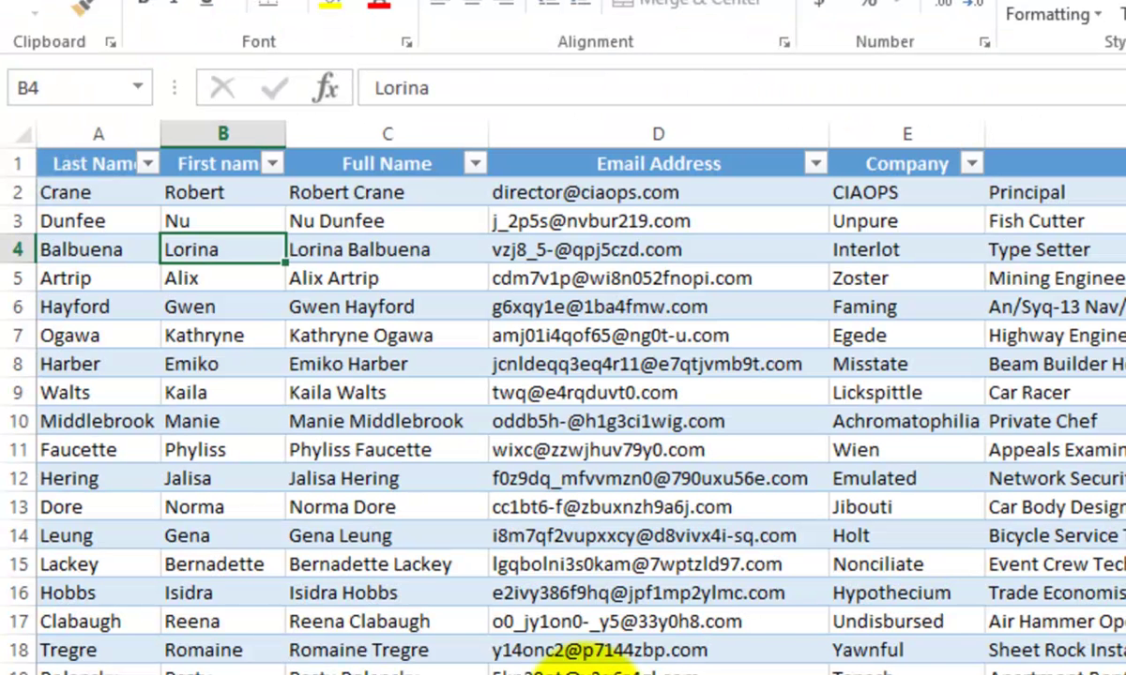
pyautogui.press('Up')
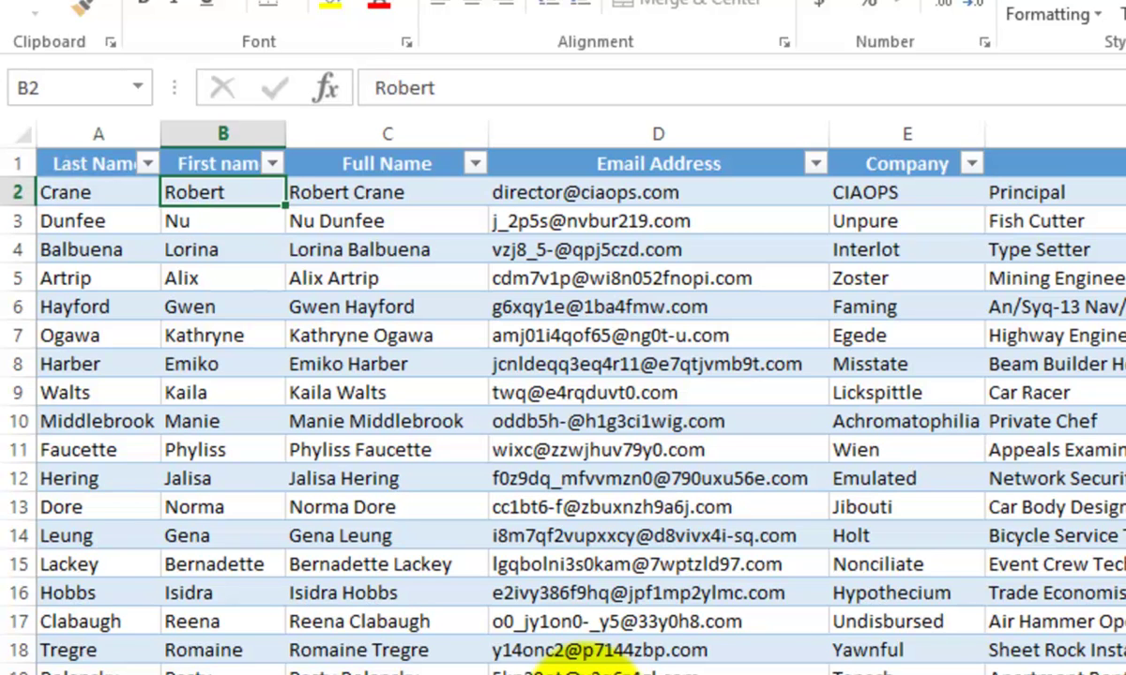
pyautogui.press('Left')
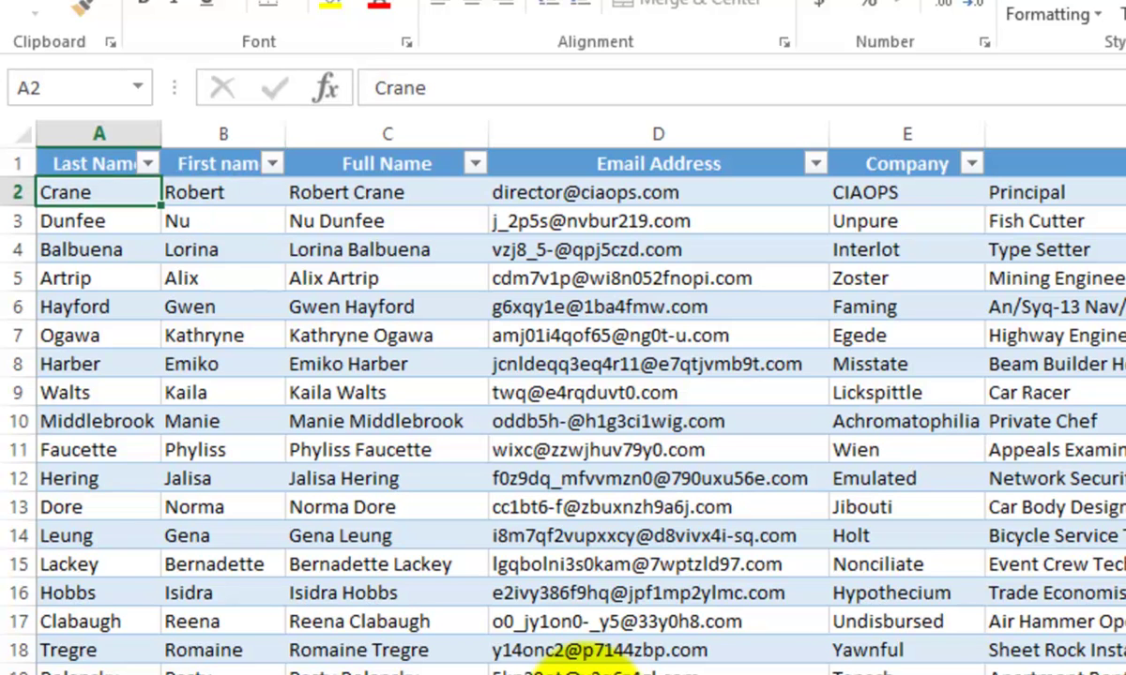
pyautogui.press('Right')
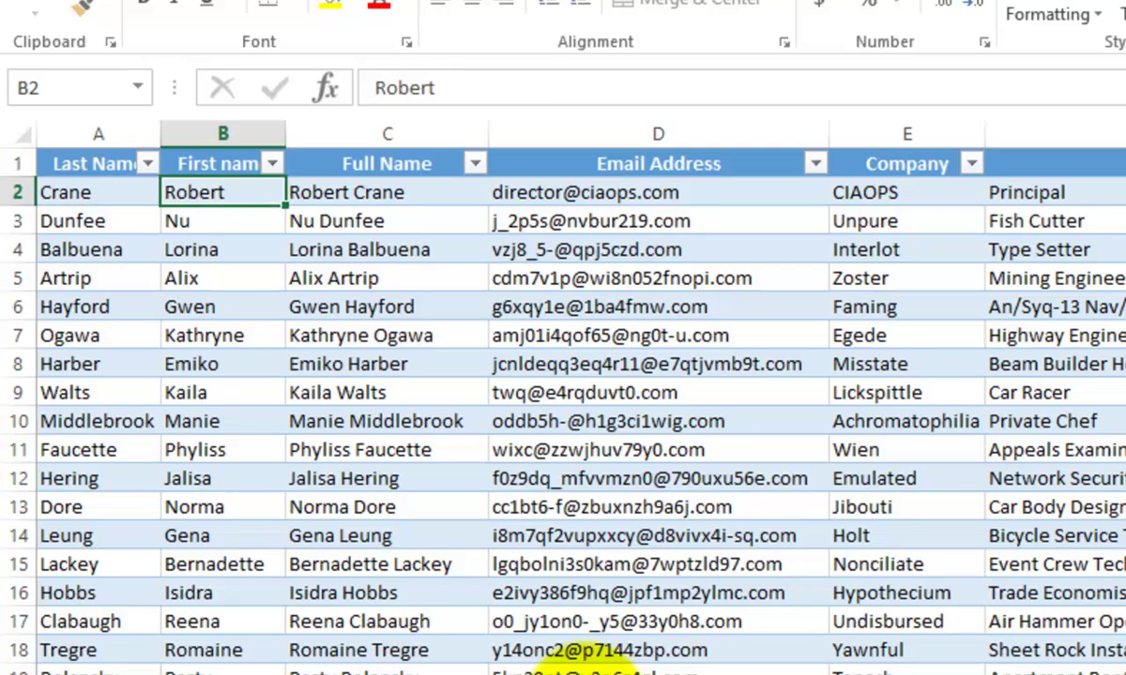
pyautogui.press('Right')
pyautogui.press('Right')
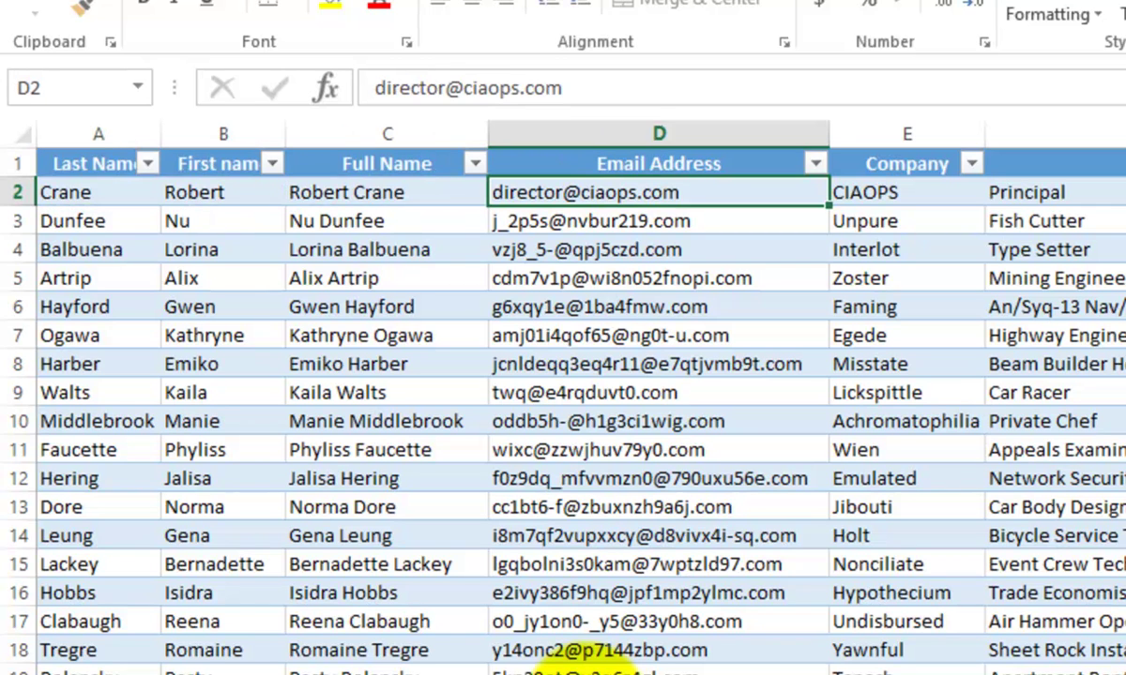
pyautogui.press('Left')
pyautogui.press('Right')
pyautogui.press('Right')
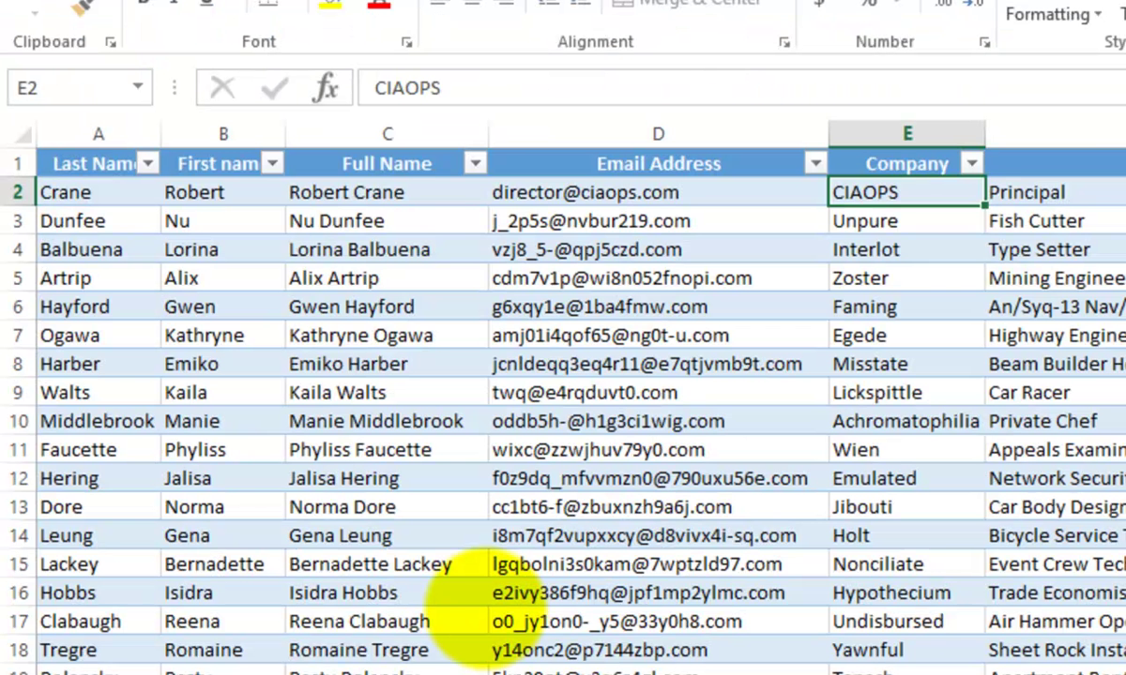
# - Select rows 7–14 from Last Name across to City and copy them
pyautogui.press('Left')
pyautogui.press('Left')
pyautogui.press('Left')
pyautogui.press('Left')
pyautogui.press('Down')
pyautogui.press('Down')
pyautogui.press('Down')
pyautogui.press('Down')
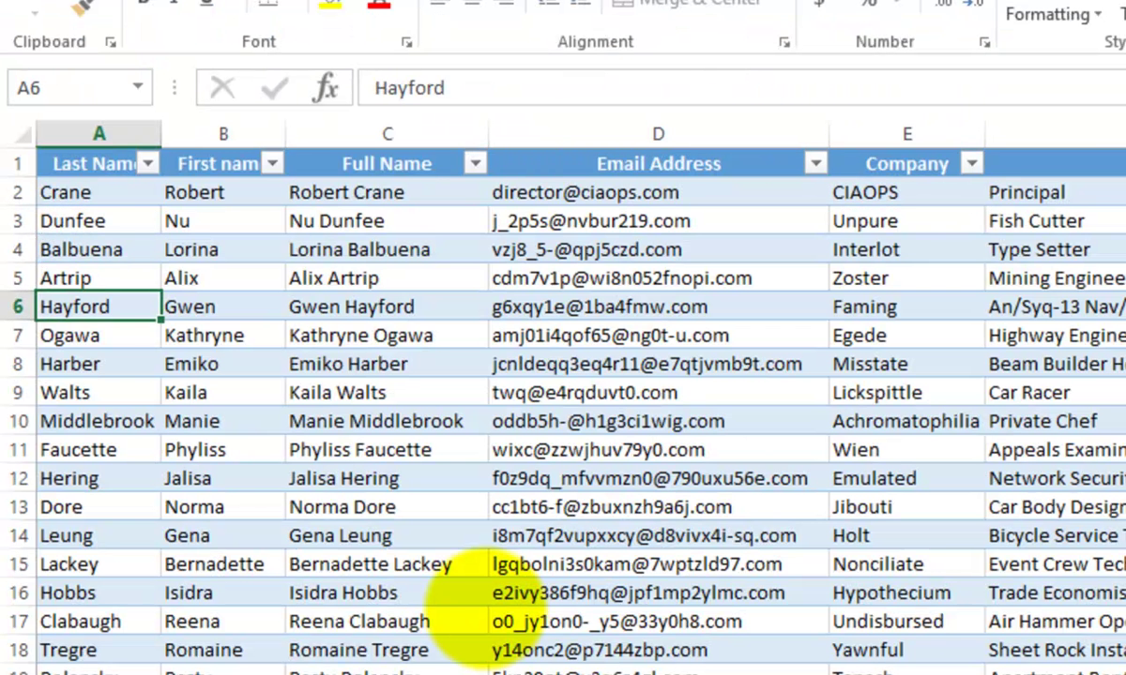
pyautogui.press('Down')
pyautogui.hotkey('shift', 'Down')
pyautogui.hotkey('shift', 'Down')
pyautogui.hotkey('shift', 'Down')
pyautogui.hotkey('shift', 'Down')
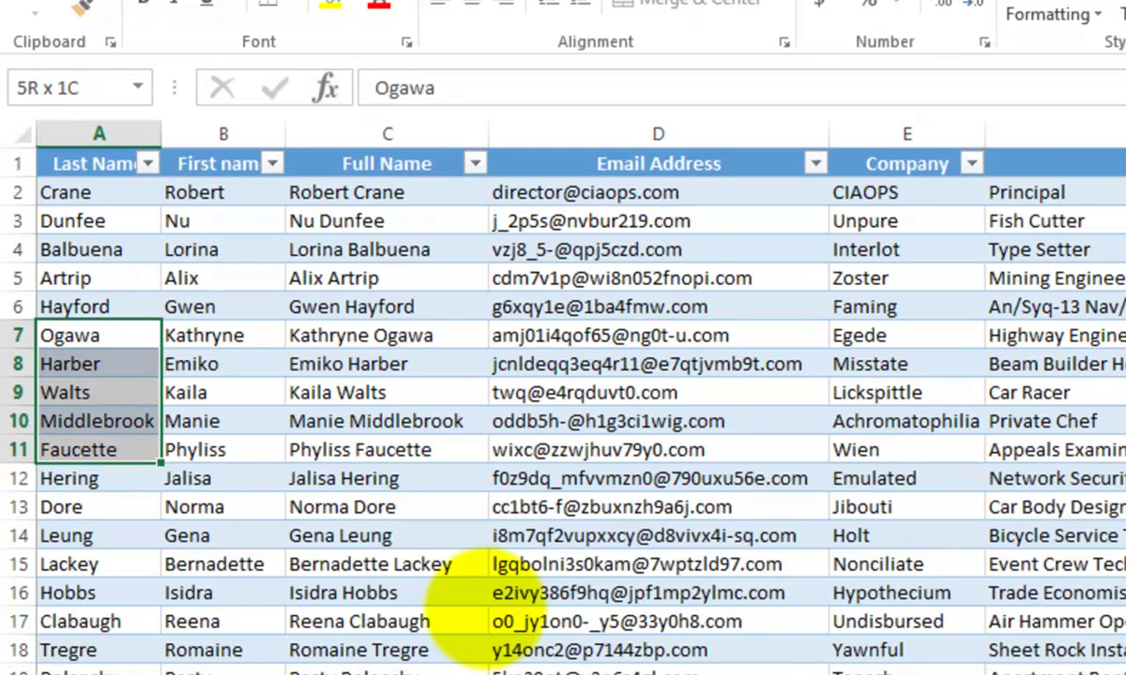
pyautogui.hotkey('shift', 'Down')
pyautogui.hotkey('shift', 'Down')
pyautogui.hotkey('shift', 'Down')
pyautogui.hotkey('shift', 'Right')
pyautogui.hotkey('shift', 'Right')
pyautogui.hotkey('shift', 'Right')
pyautogui.hotkey('shift', 'Right')
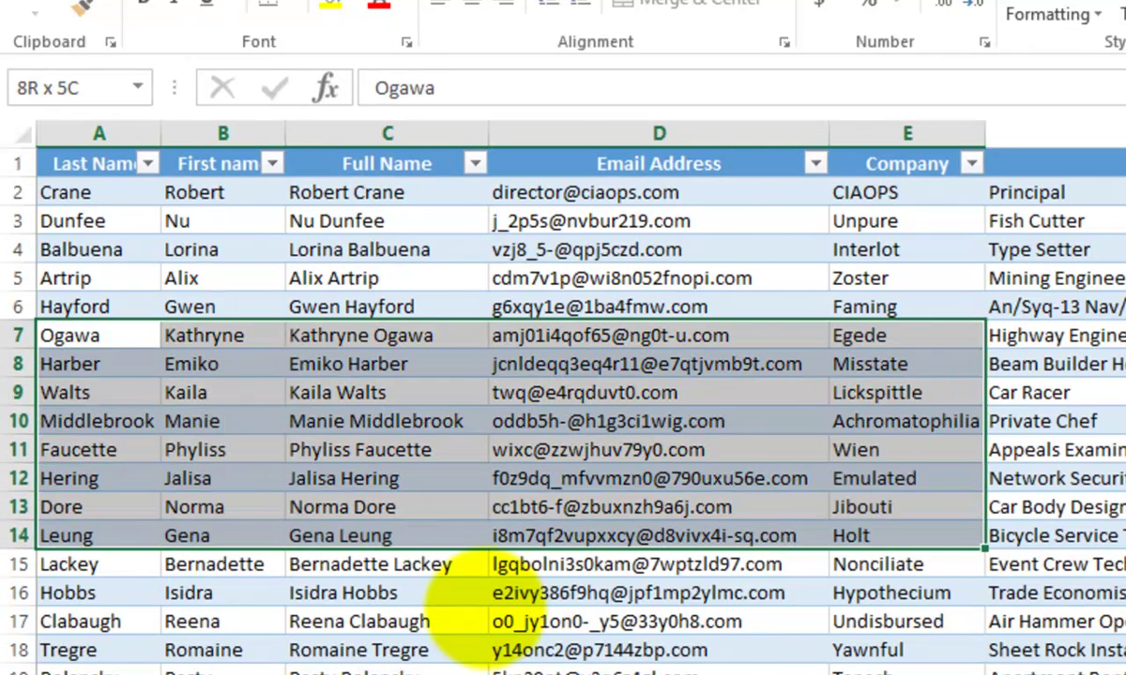
pyautogui.hotkey('shift', 'Right')
pyautogui.hotkey('shift', 'Right')
pyautogui.hotkey('shift', 'Right')
pyautogui.hotkey('shift', 'Right')
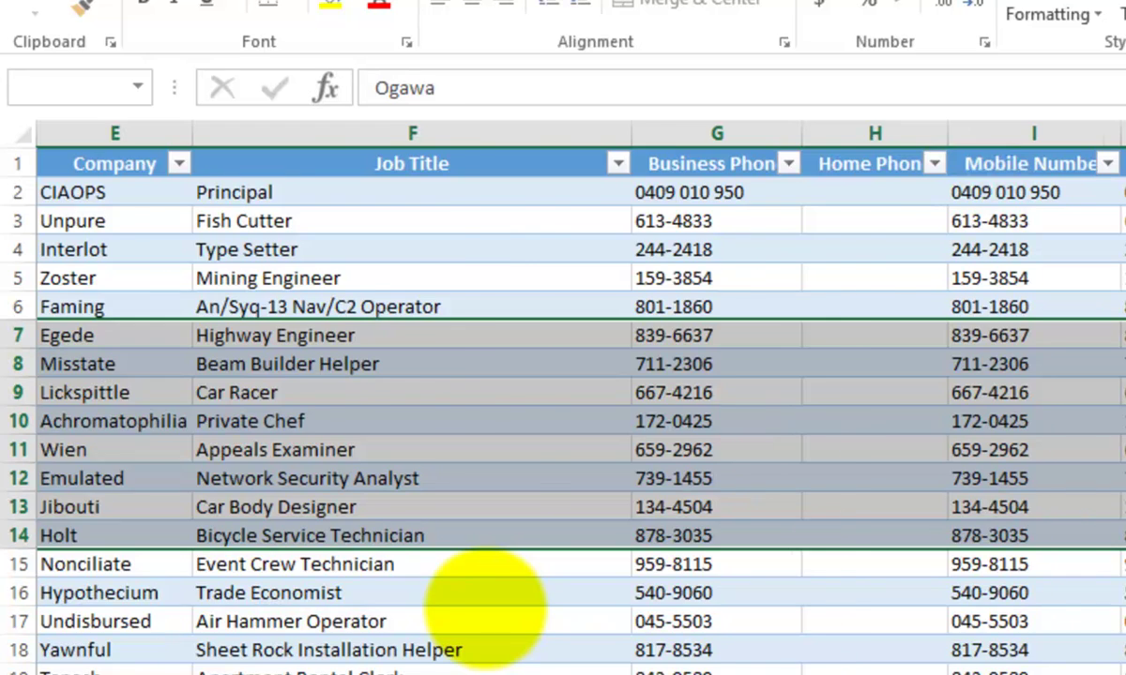
pyautogui.hotkey('shift', 'Right')
pyautogui.hotkey('shift', 'Right')
pyautogui.hotkey('shift', 'Right')
pyautogui.hotkey('ctrl', 'c')
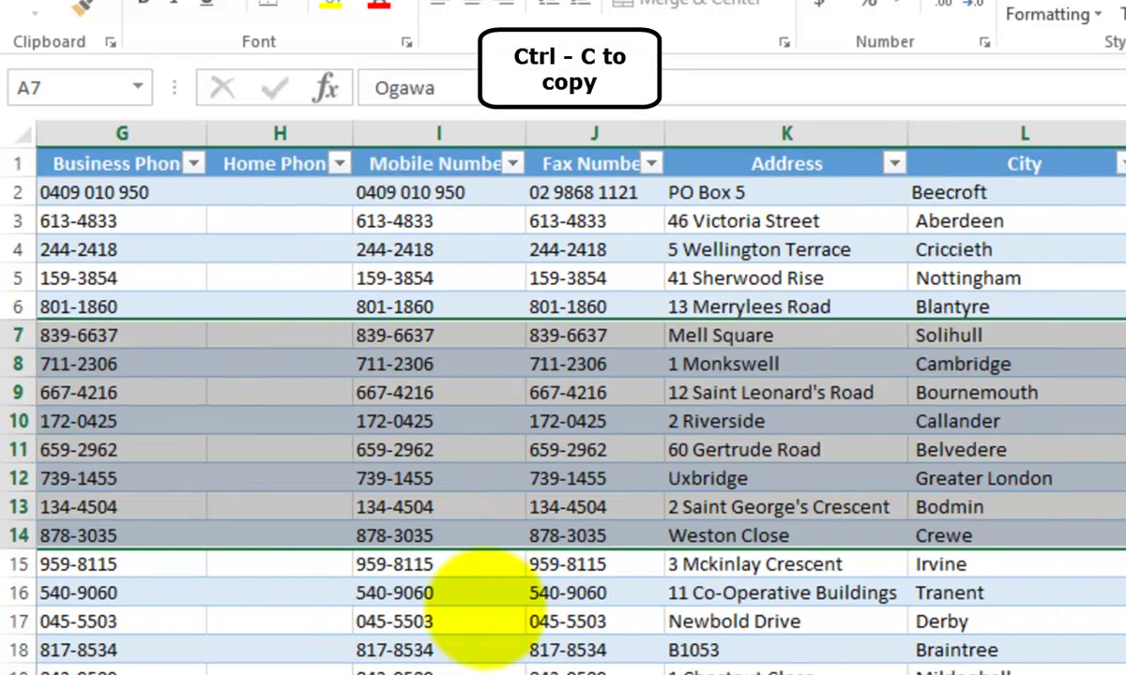
pyautogui.hotkey('ctrl', 'c')
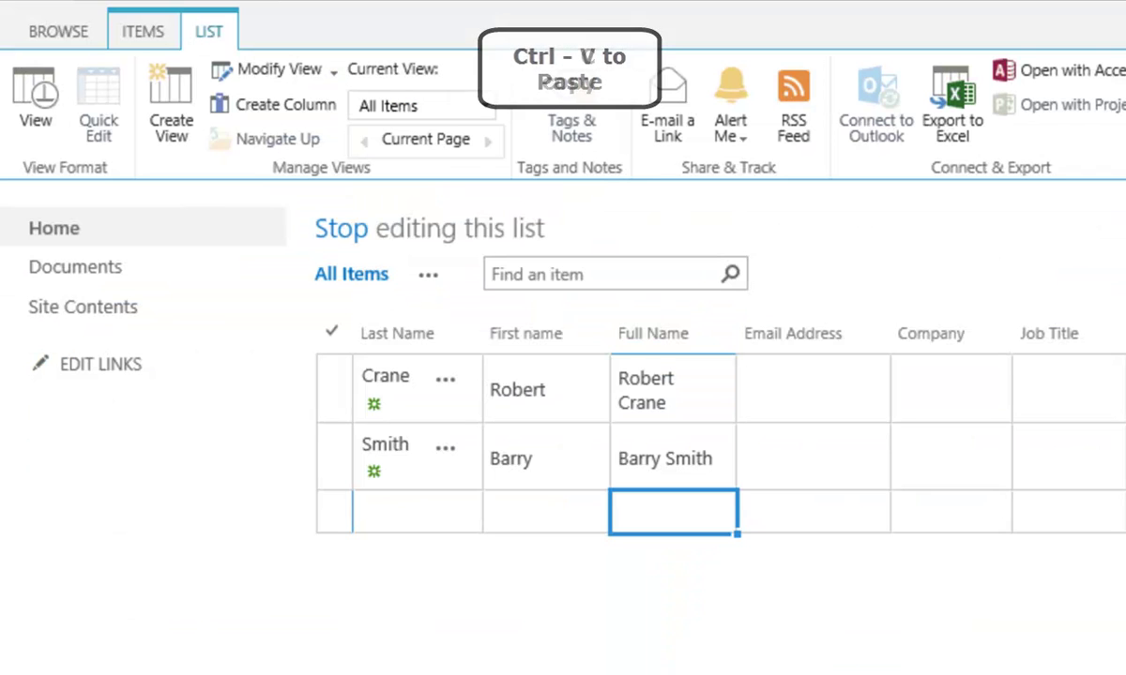
# - Paste the eight copied contacts into the grid's new row, allowing clipboard access
pyautogui.click(329, 515)
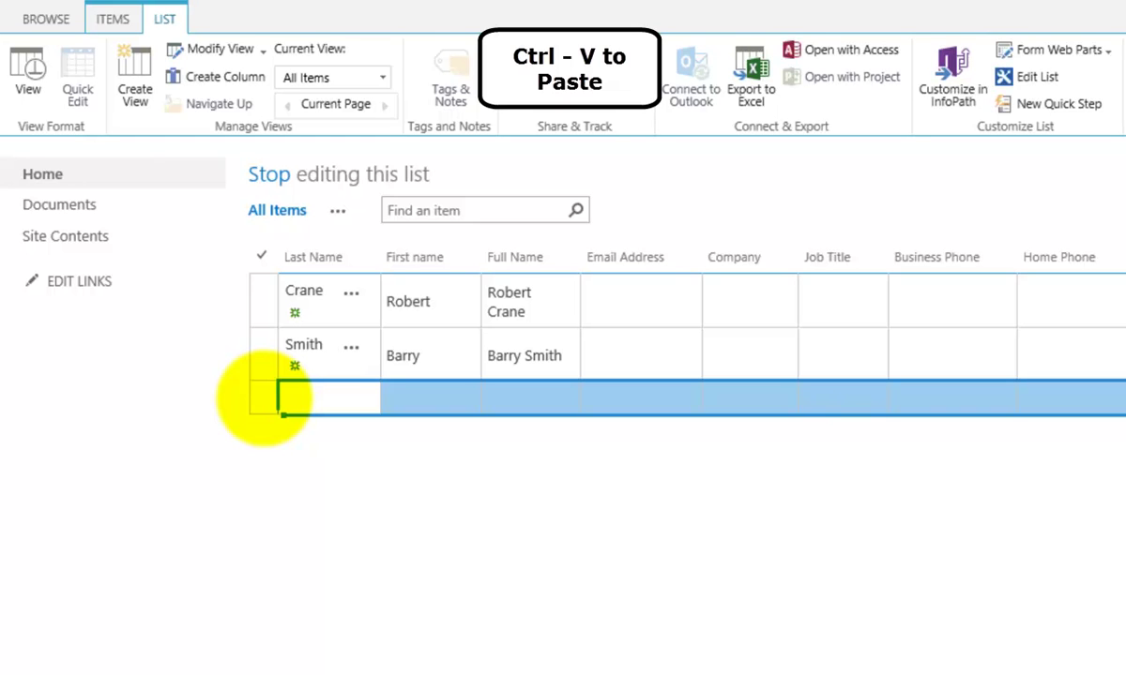
pyautogui.hotkey('ctrl', 'v')
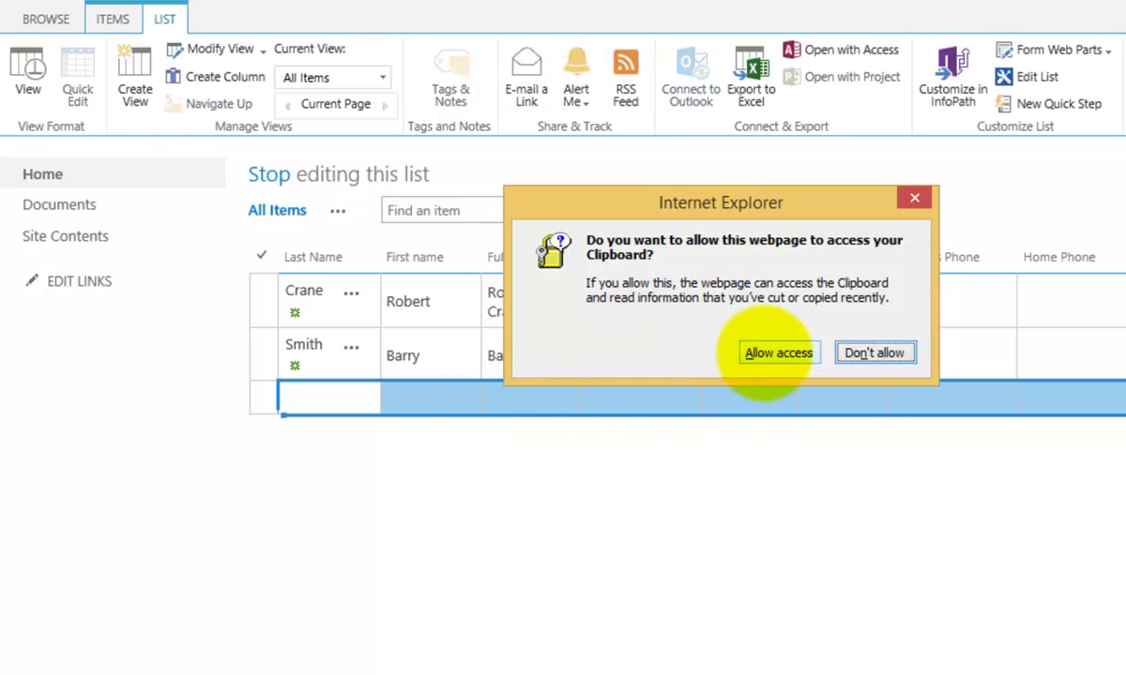
pyautogui.click(764, 354)
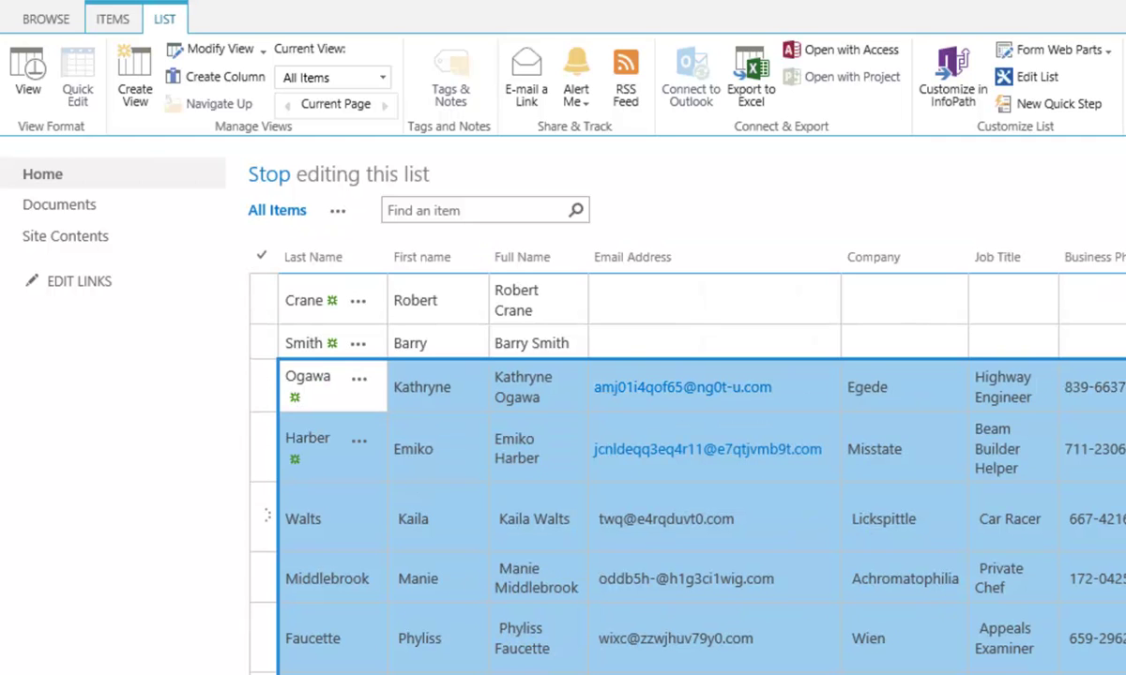
# - Compare the pasted SharePoint rows against the Excel workbook
pyautogui.scroll(-3, 35, 418)
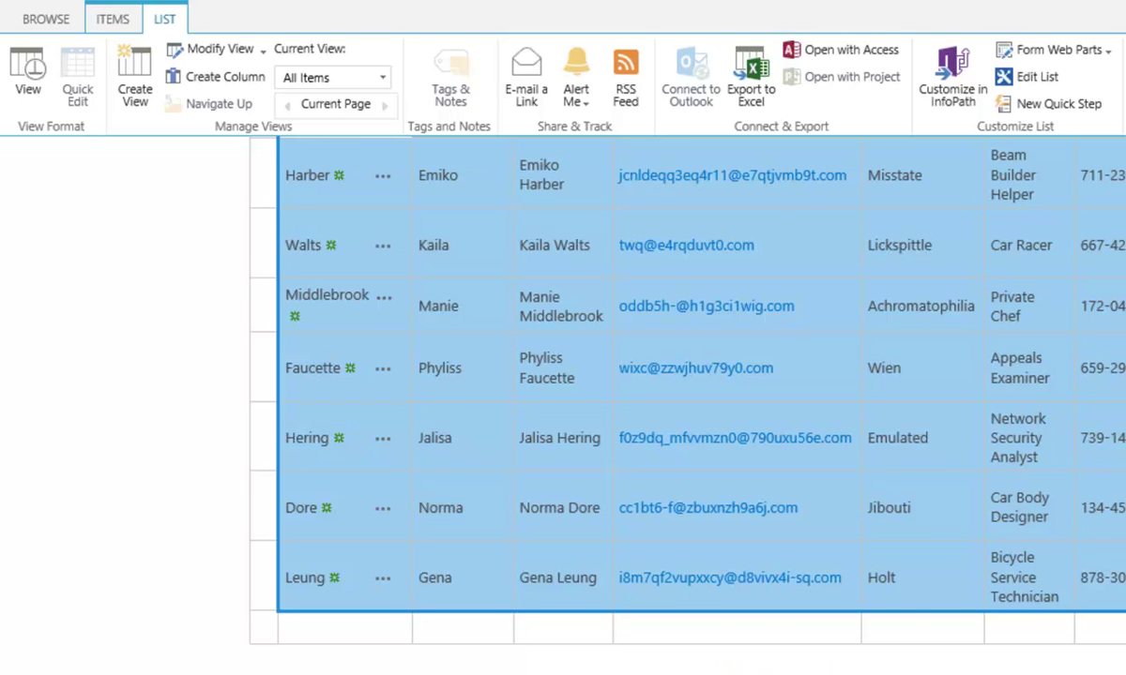
pyautogui.hotkey('alt', 'Tab')
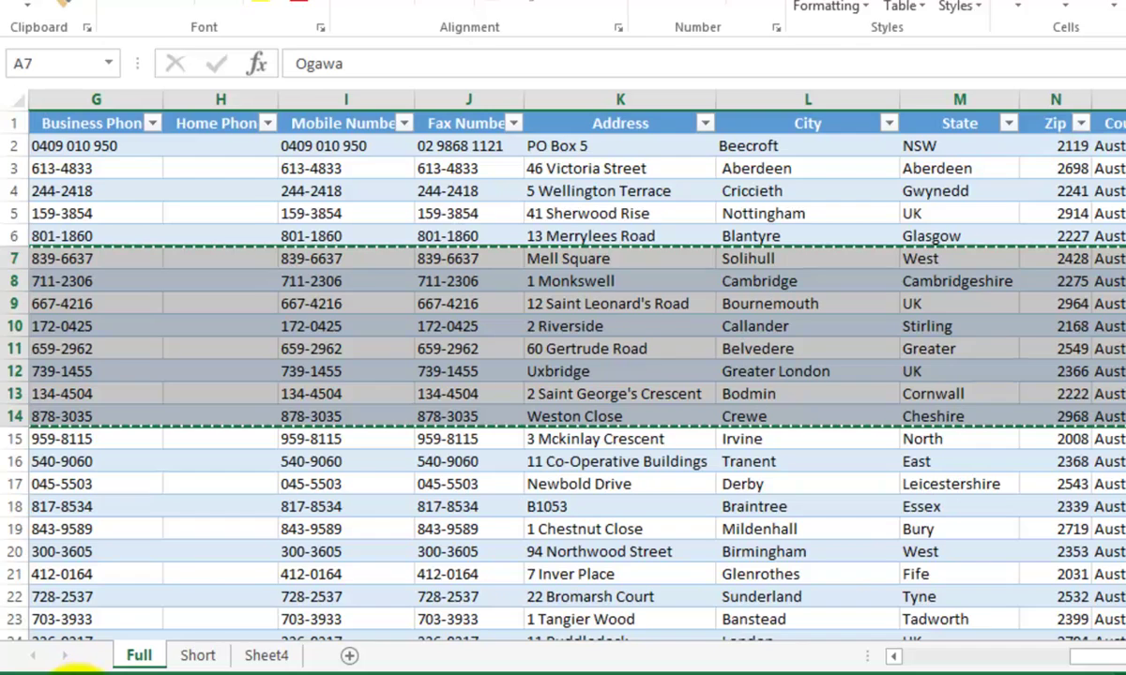
pyautogui.click(80, 671)
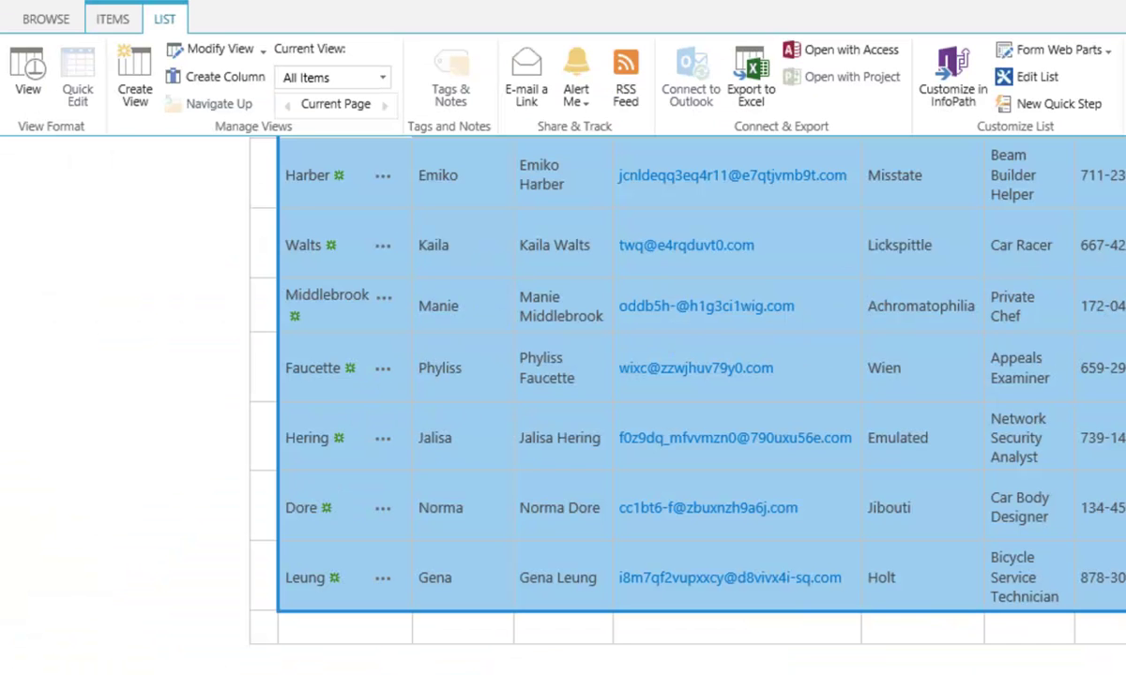
pyautogui.scroll(5, 731, 638)
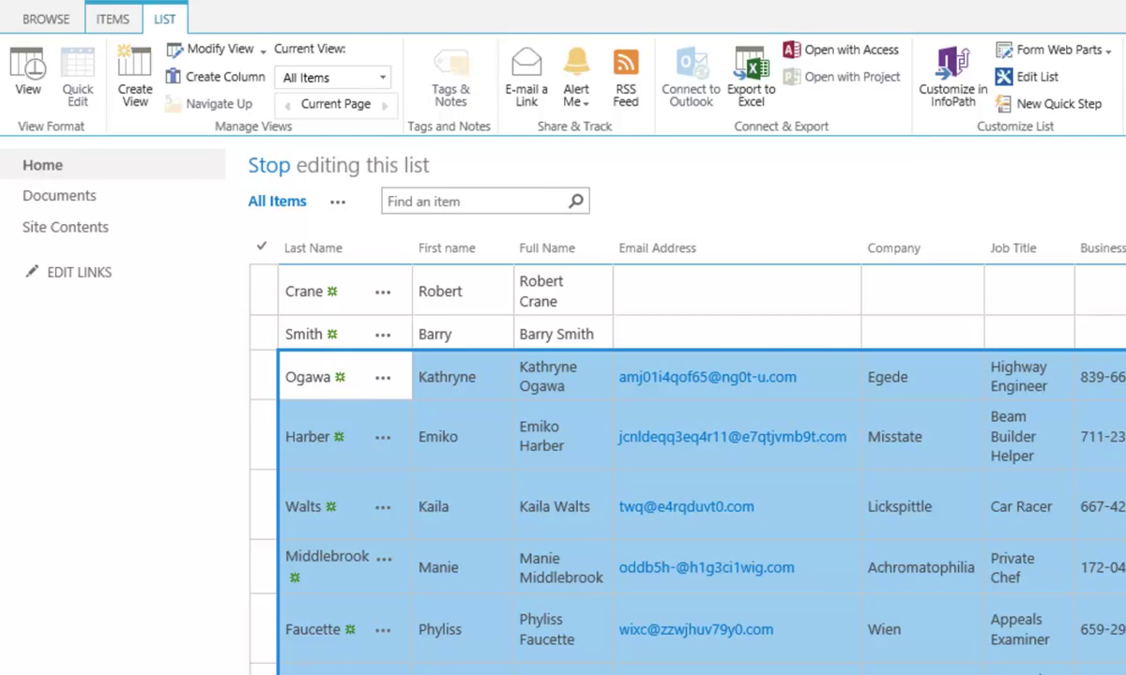
pyautogui.hotkey('alt', 'Tab')
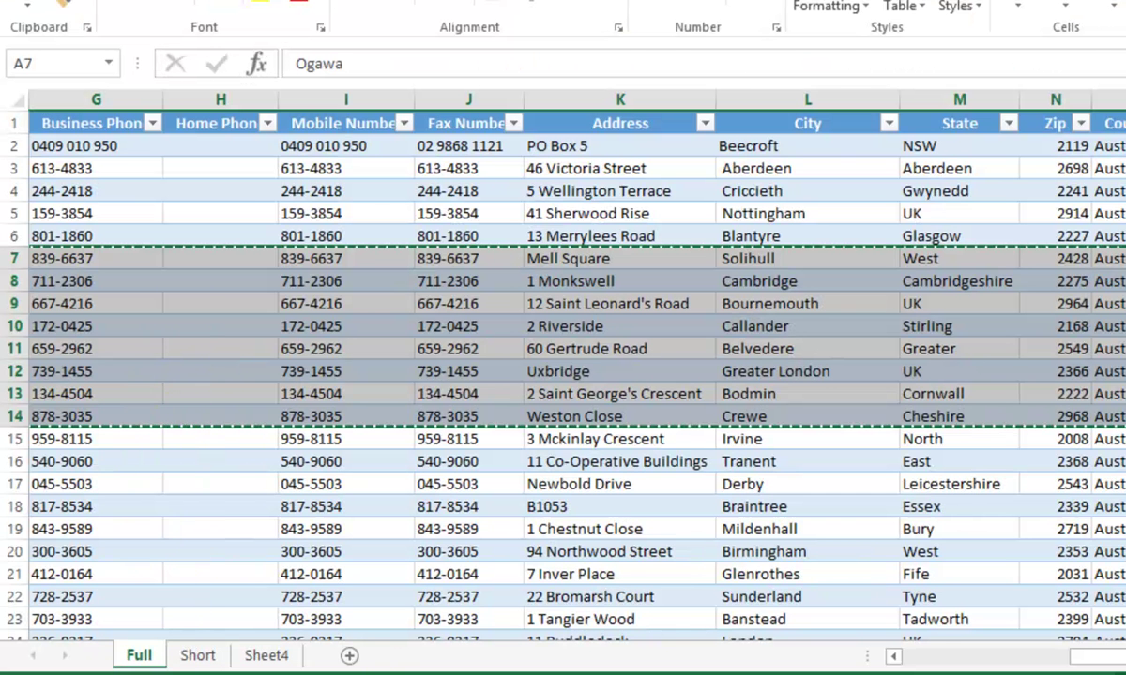
pyautogui.hotkey('alt', 'Tab')
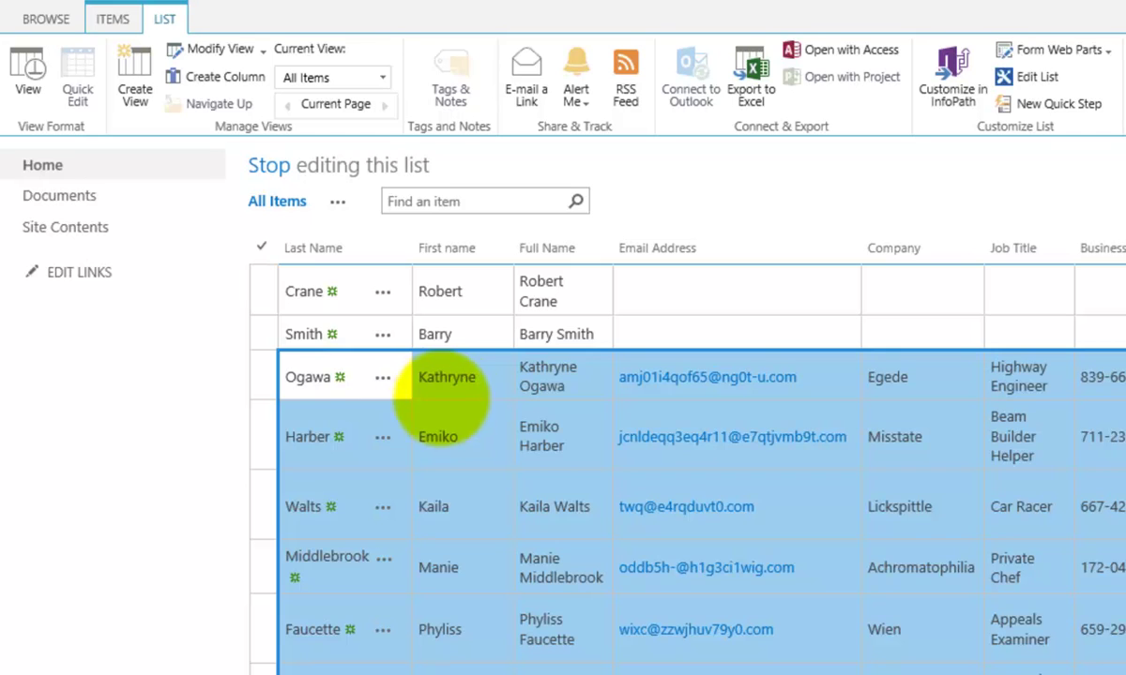
pyautogui.click(458, 408)
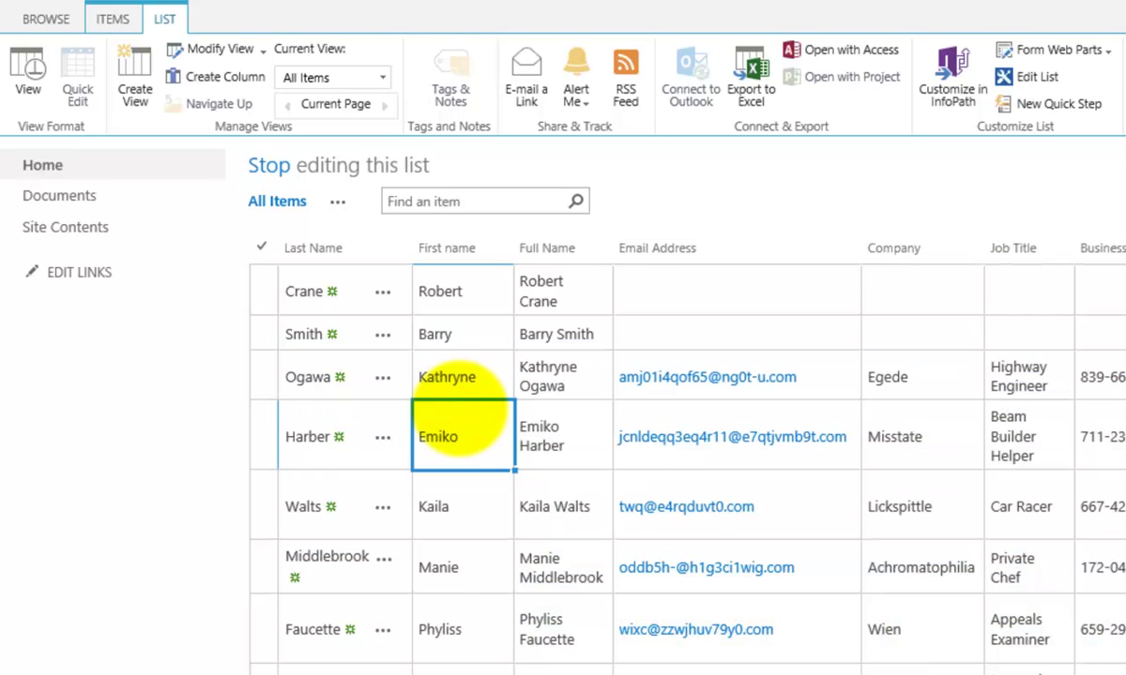
# - Delete the fourth contact's Business Phone value and commit the edit
pyautogui.press('Tab')
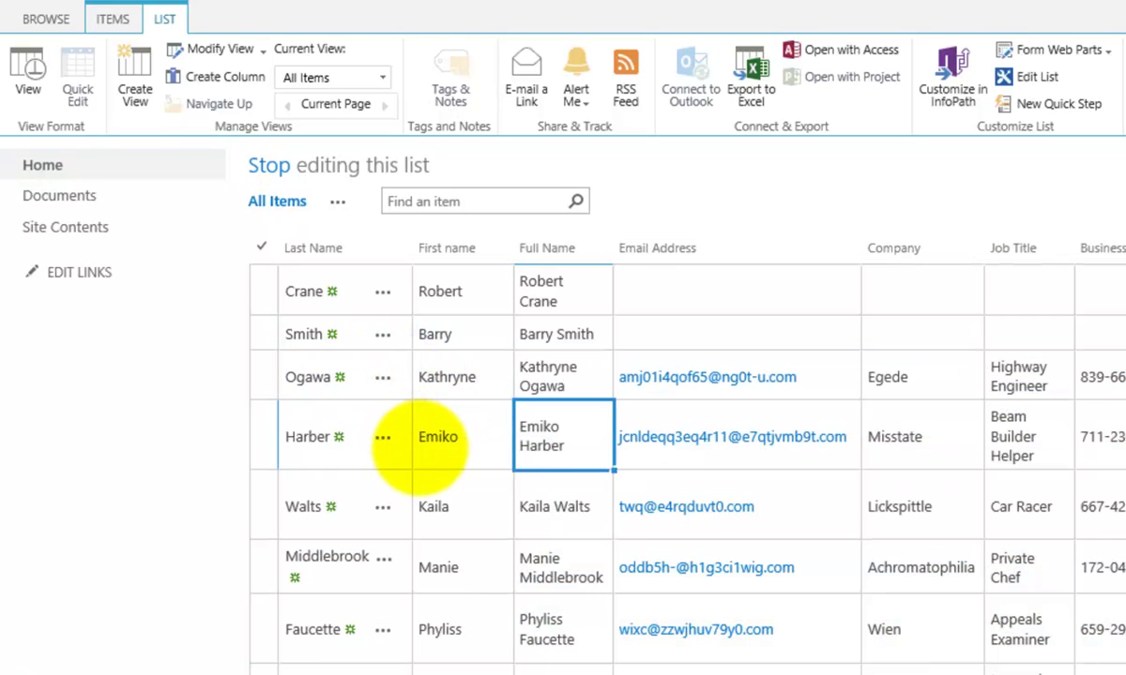
pyautogui.press('Tab')
pyautogui.press('Tab')
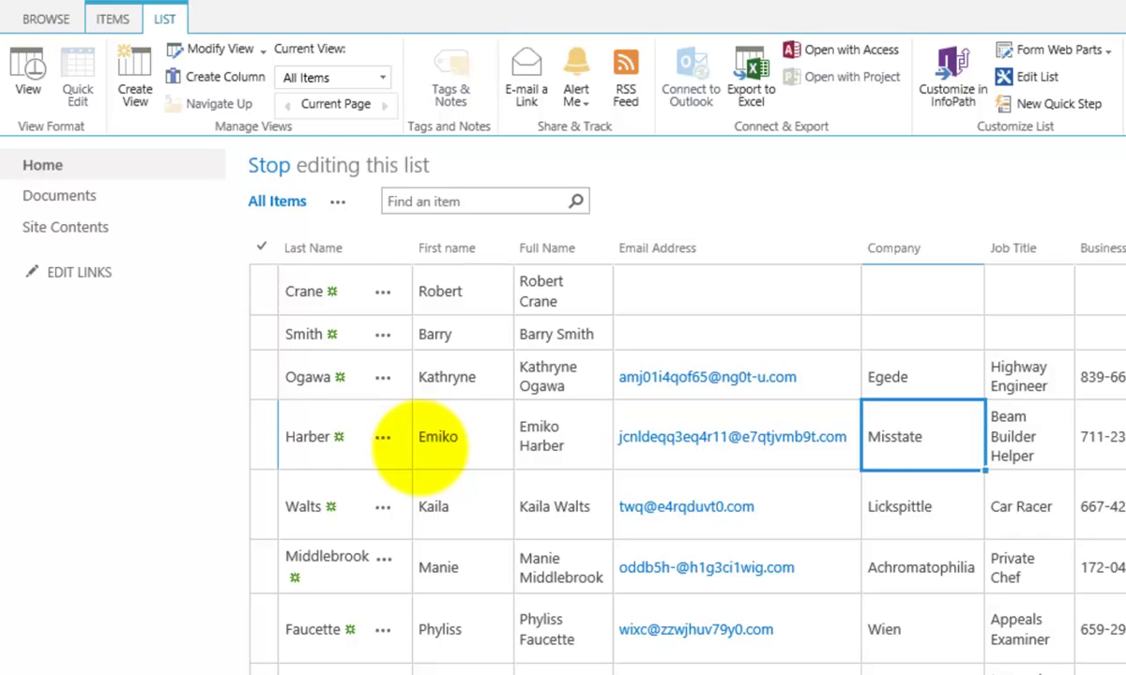
pyautogui.press('Tab')
pyautogui.press('Tab')
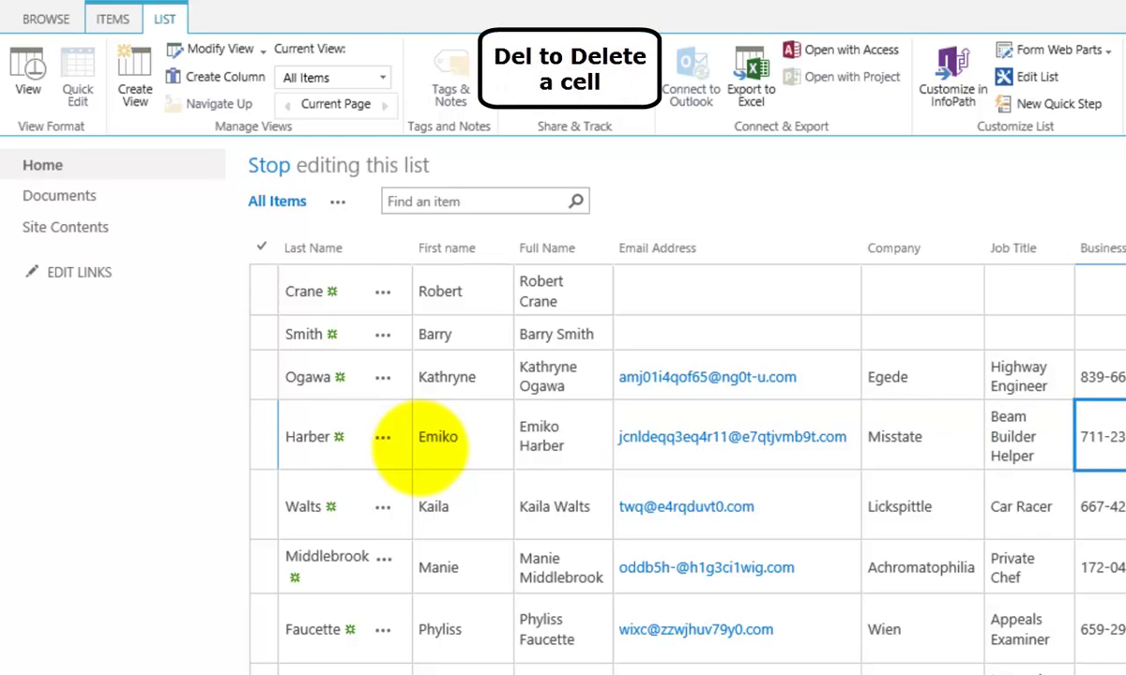
pyautogui.press('Delete')
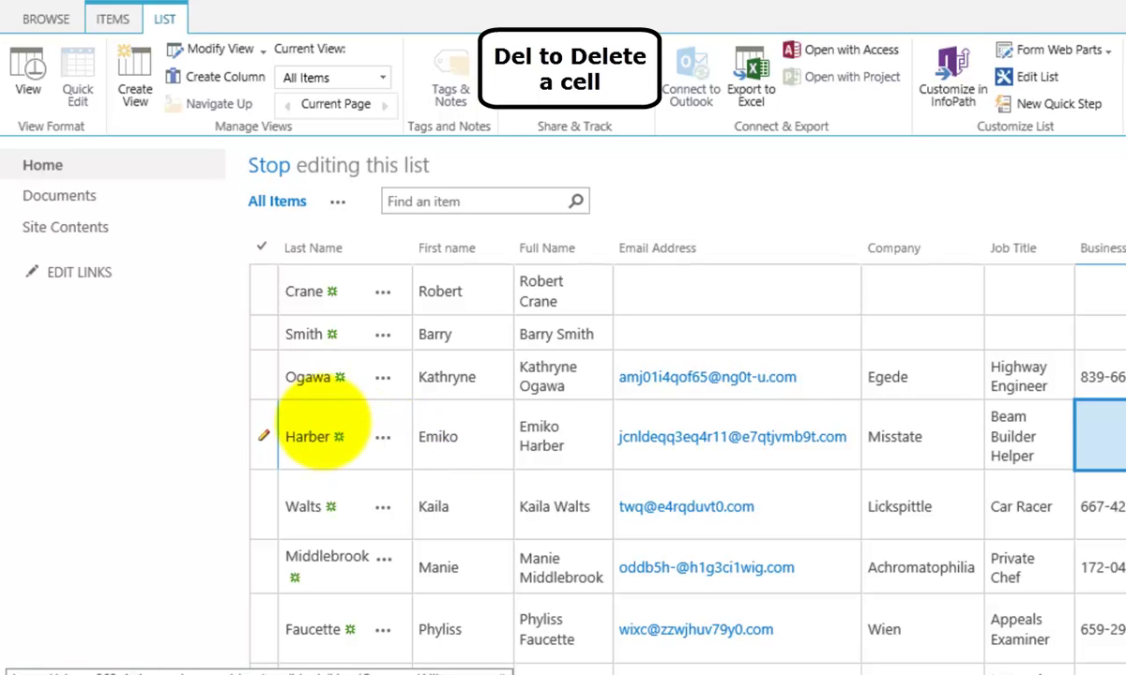
pyautogui.click(267, 372)
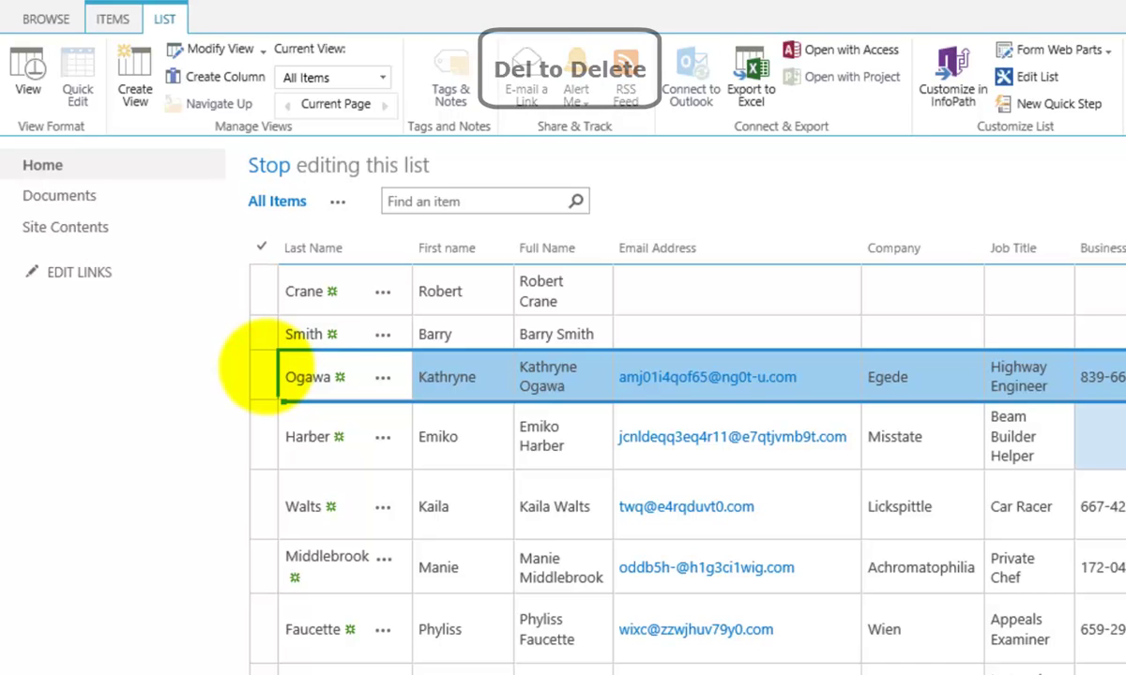
# - Delete the third contact row, confirming the move to the Recycle Bin
pyautogui.press('Delete')
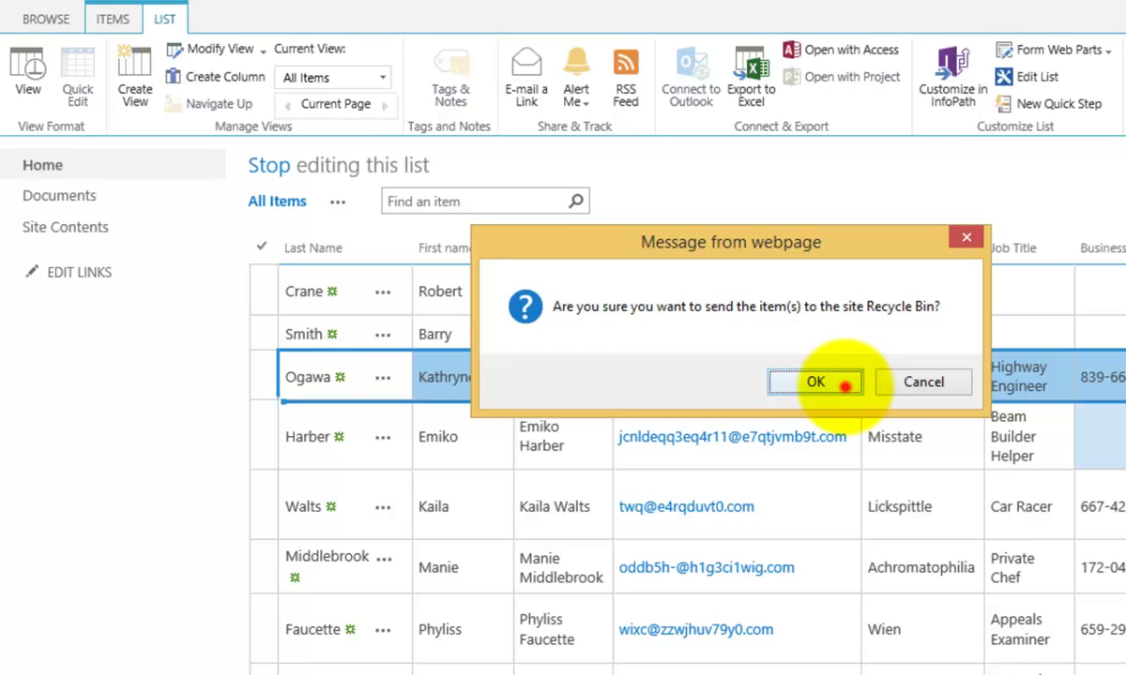
pyautogui.click(844, 385)
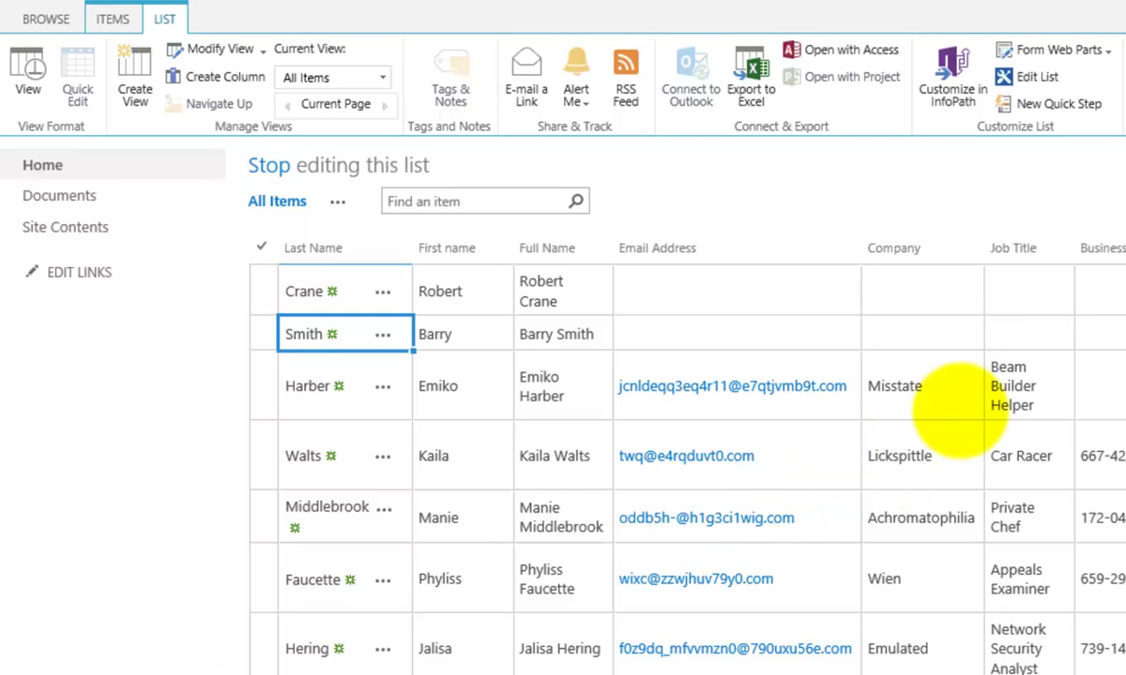
# - Fill 'Beam Builder Helper' down into the Job Title of the next three contacts
pyautogui.click(1017, 385)
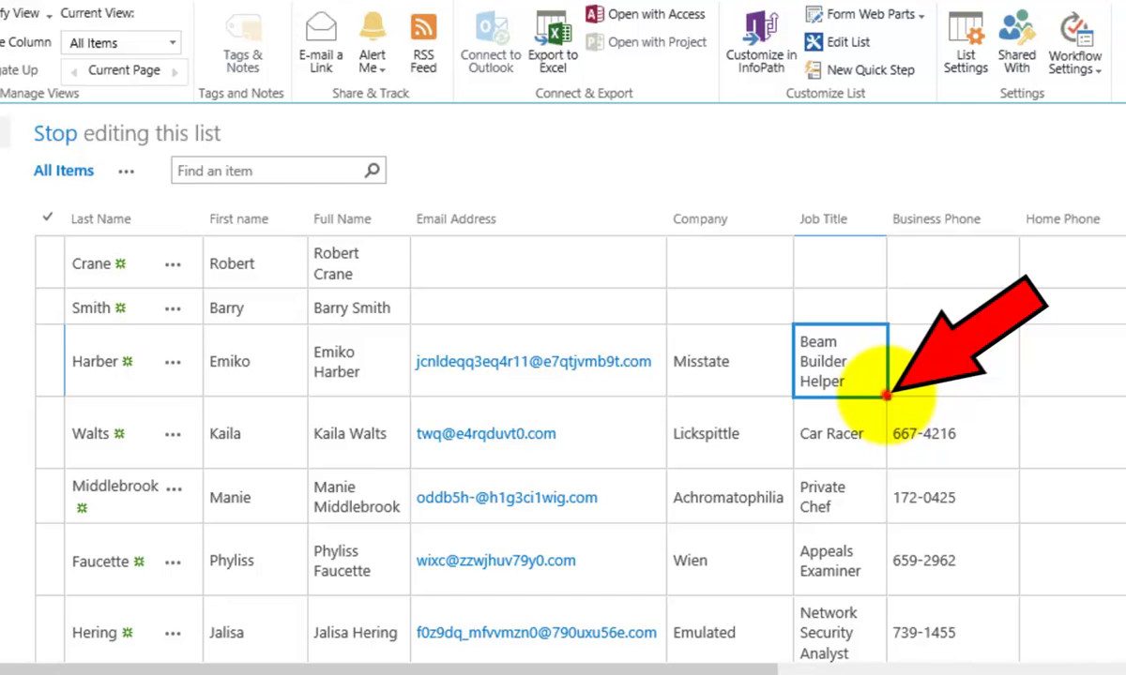
pyautogui.moveTo(886, 394); pyautogui.dragTo(891, 570)
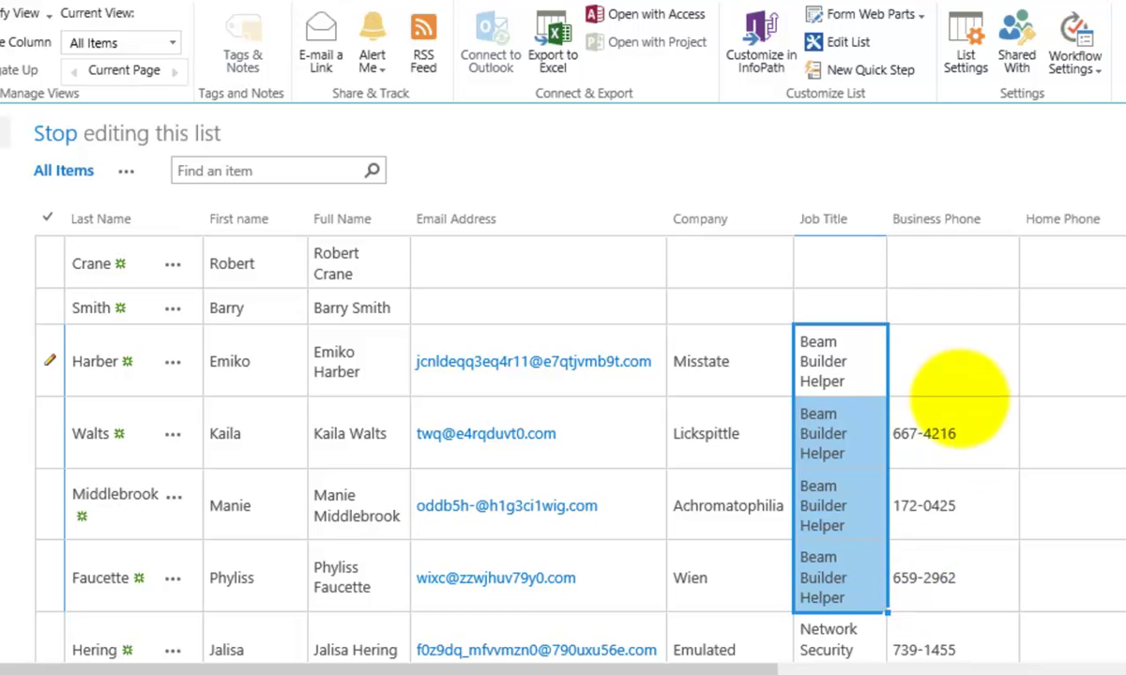
pyautogui.click(954, 373)
pyautogui.click(952, 432)
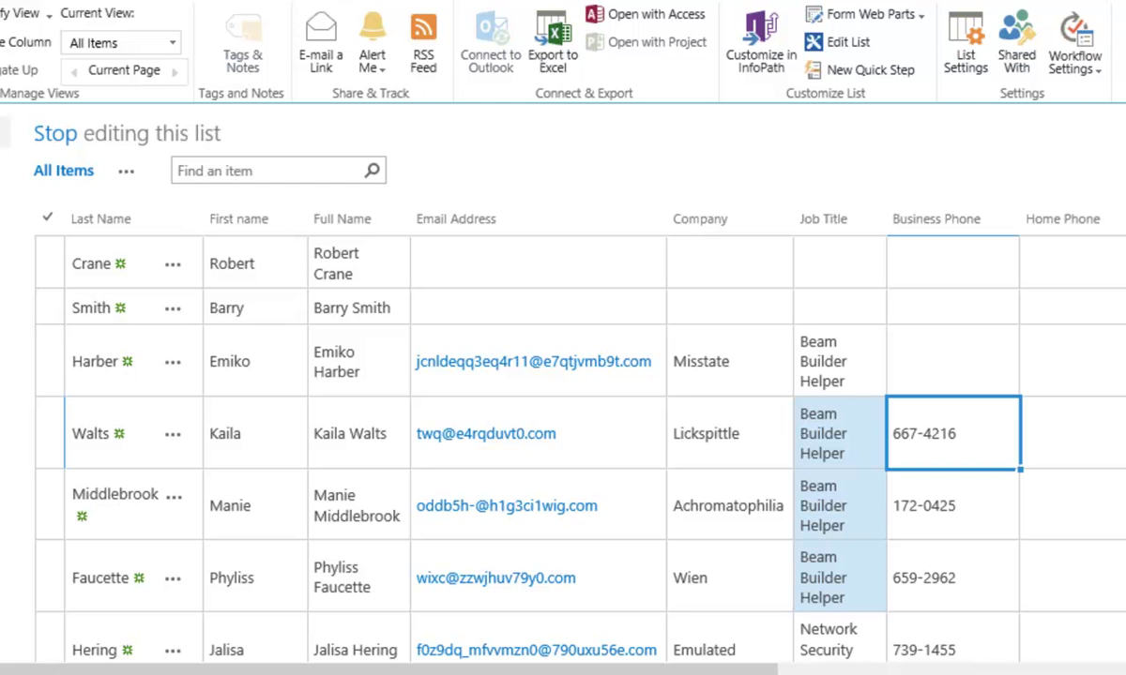
# - Copy the third contact's email address into the second contact's empty Email Address cell
pyautogui.click(830, 359)
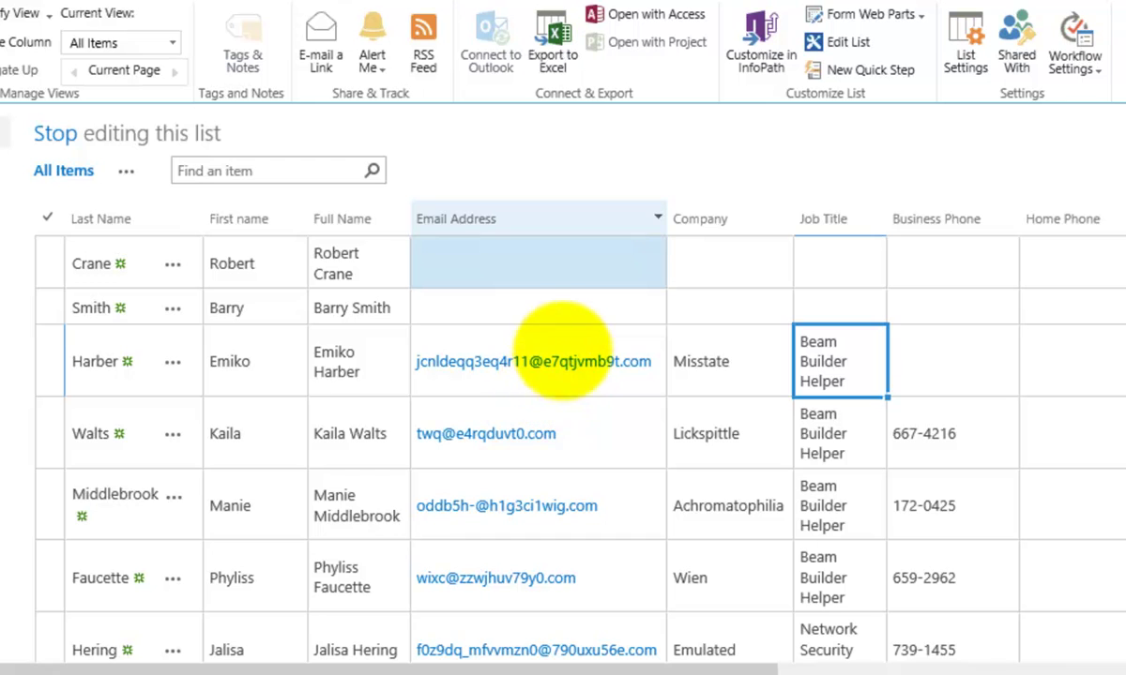
pyautogui.click(554, 338)
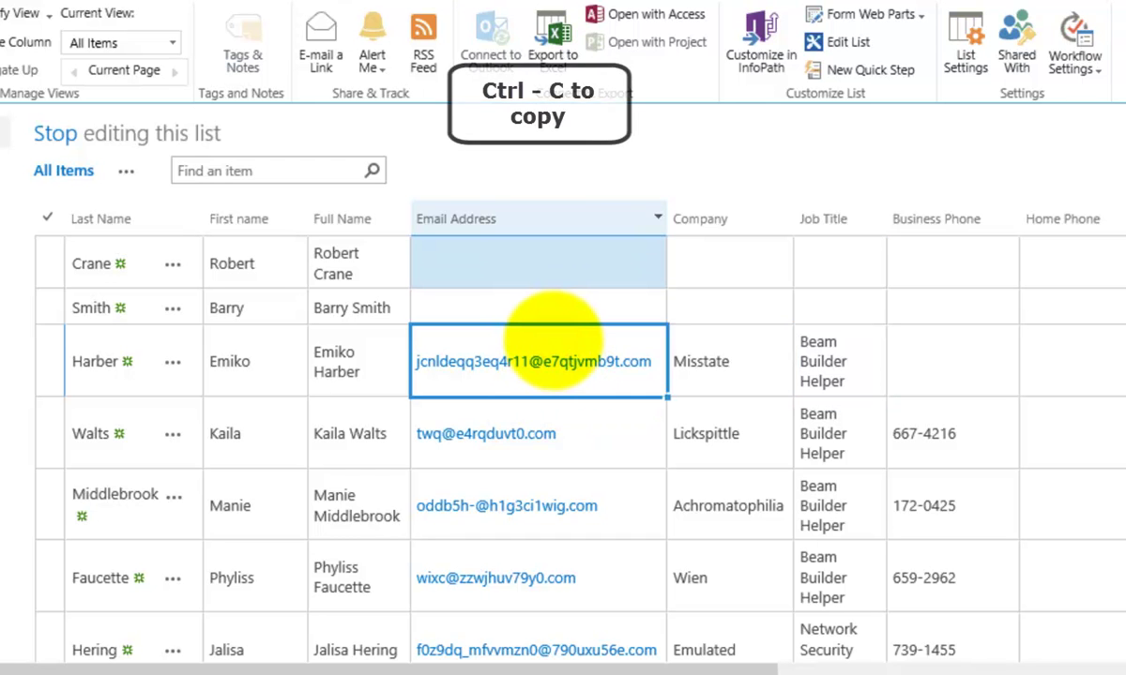
pyautogui.hotkey('ctrl', 'c')
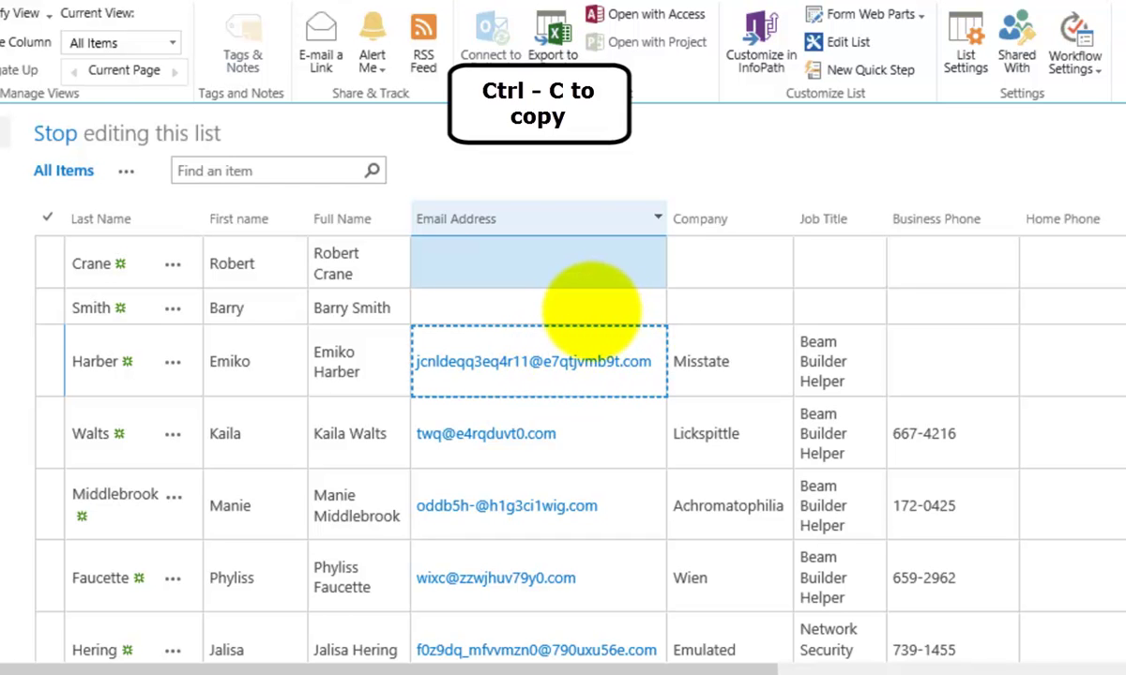
pyautogui.click(591, 306)
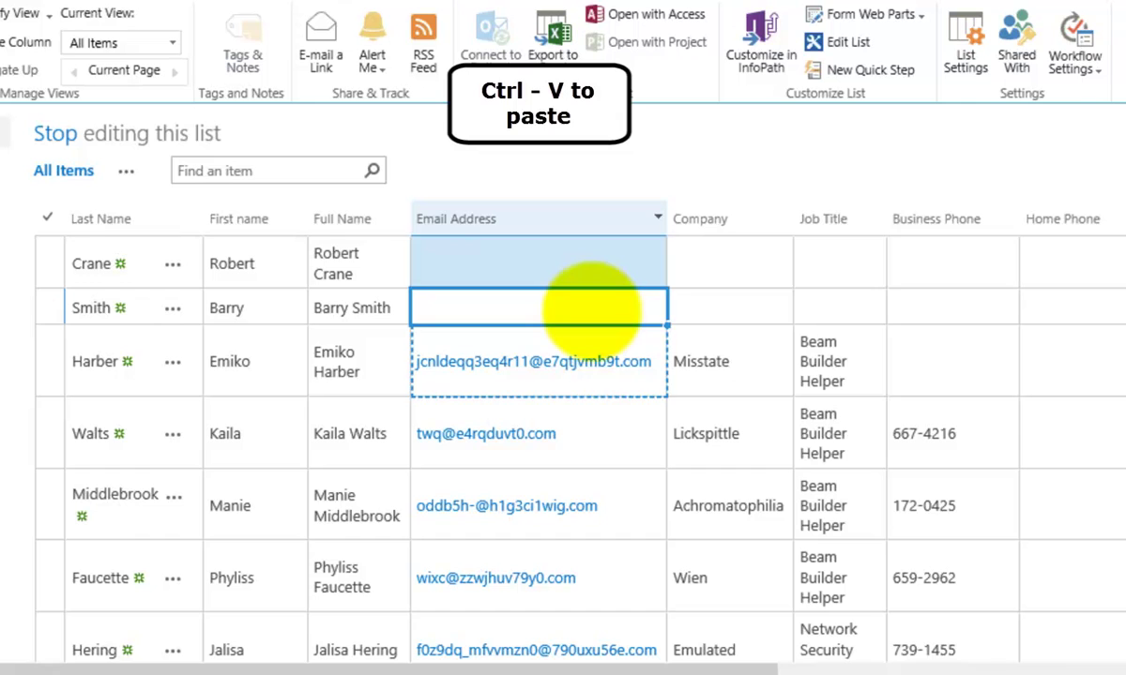
pyautogui.hotkey('ctrl', 'v')
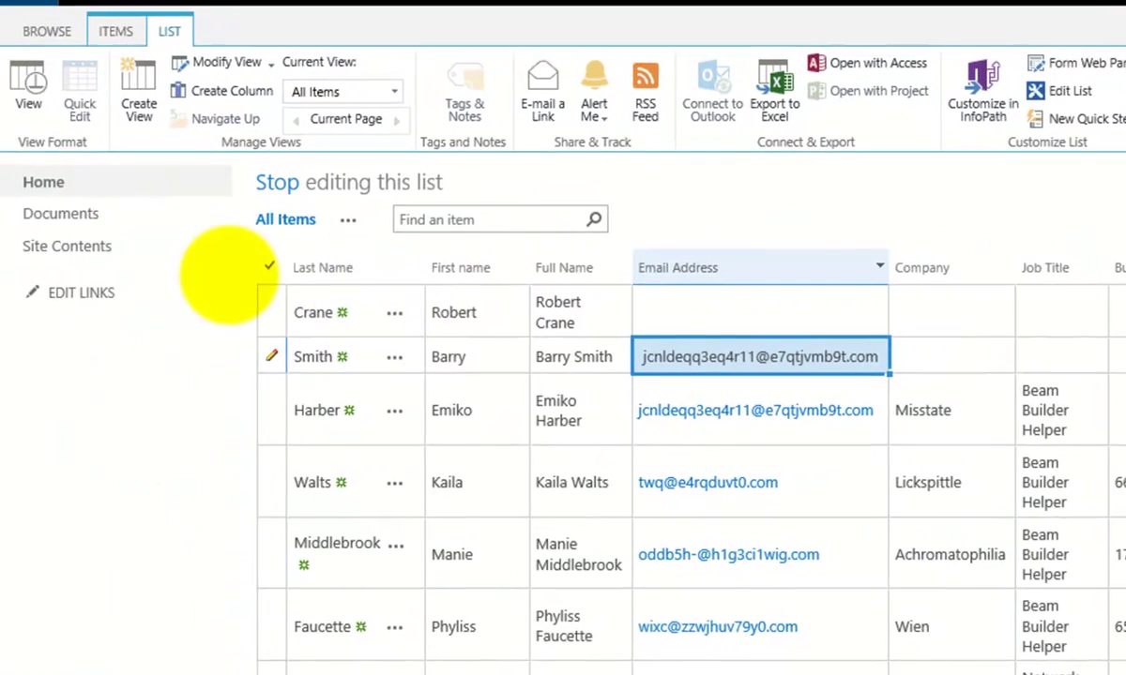
# - Exit Quick Edit to the standard list view, saving the changes
pyautogui.click(28, 94)
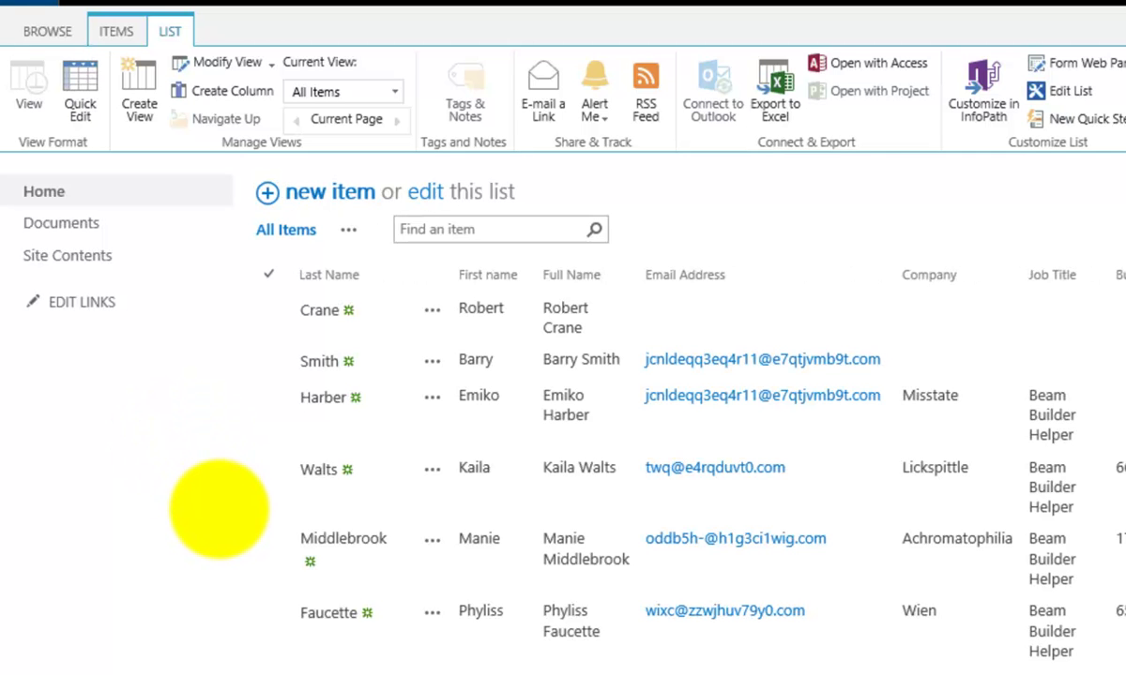
pyautogui.click(1078, 478)
pyautogui.click(1079, 314)
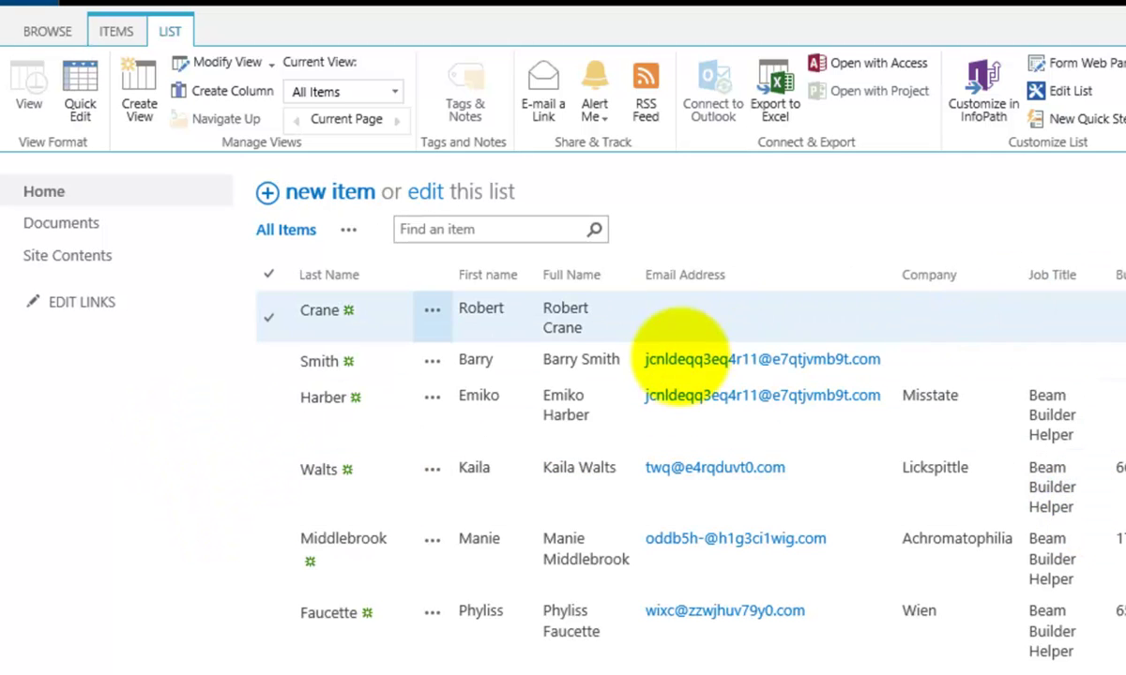
pyautogui.click(270, 409)
pyautogui.click(269, 410)
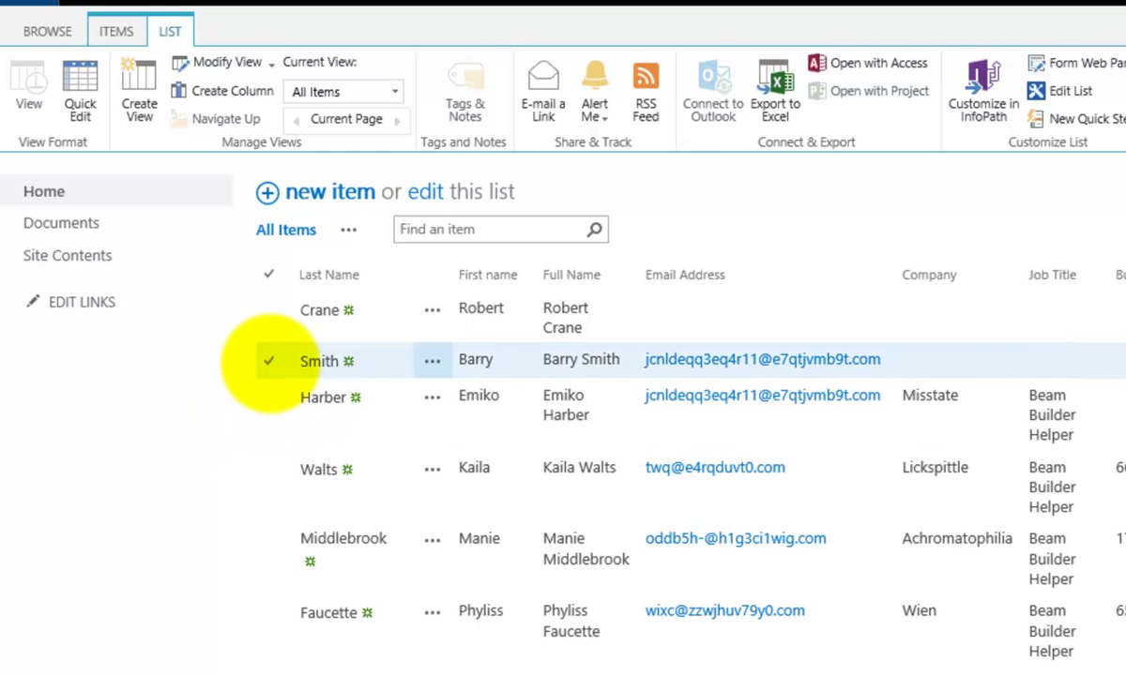
# - Open the second contact's edit form to check its email, then cancel without changes
pyautogui.click(268, 360)
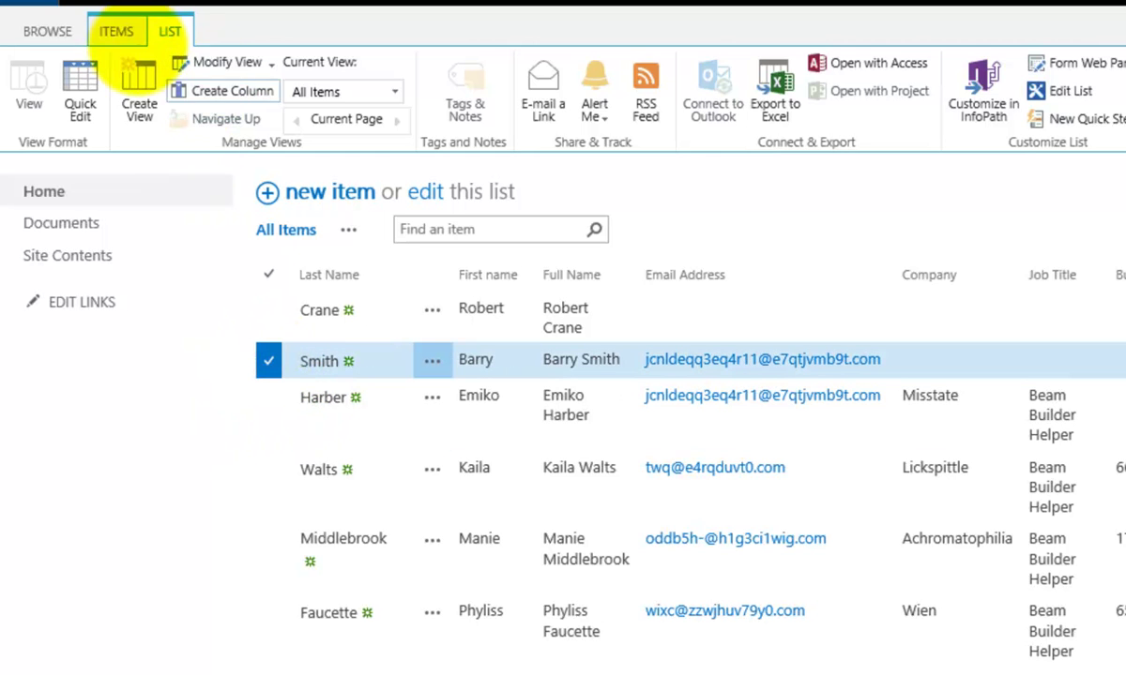
pyautogui.click(128, 32)
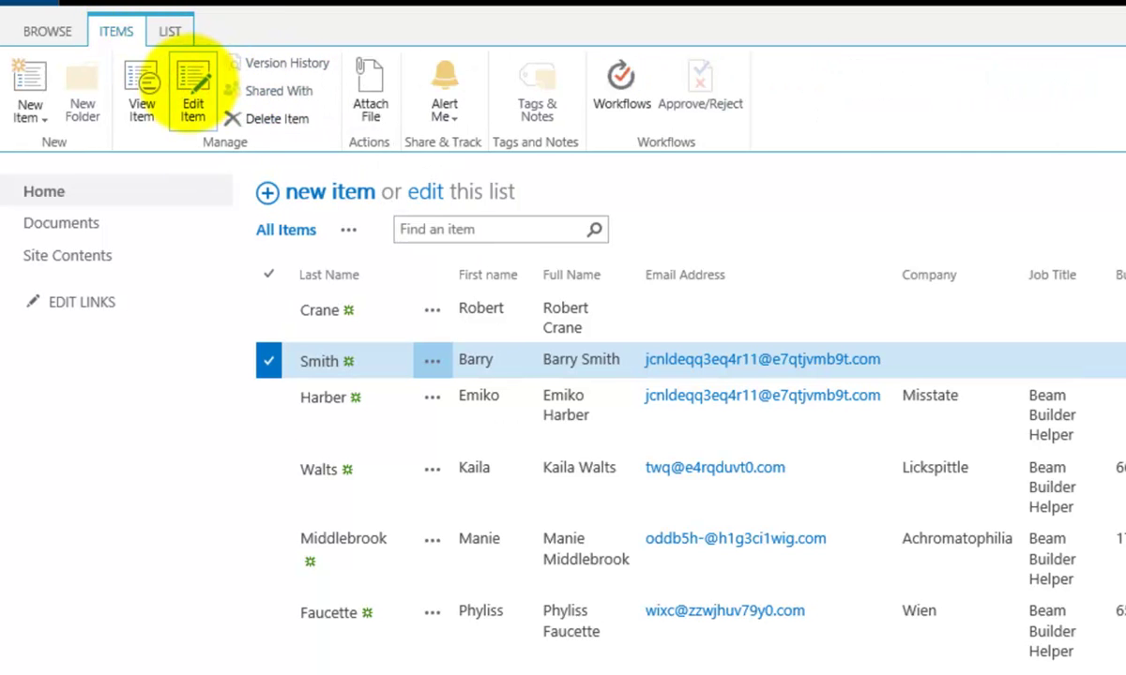
pyautogui.click(193, 91)
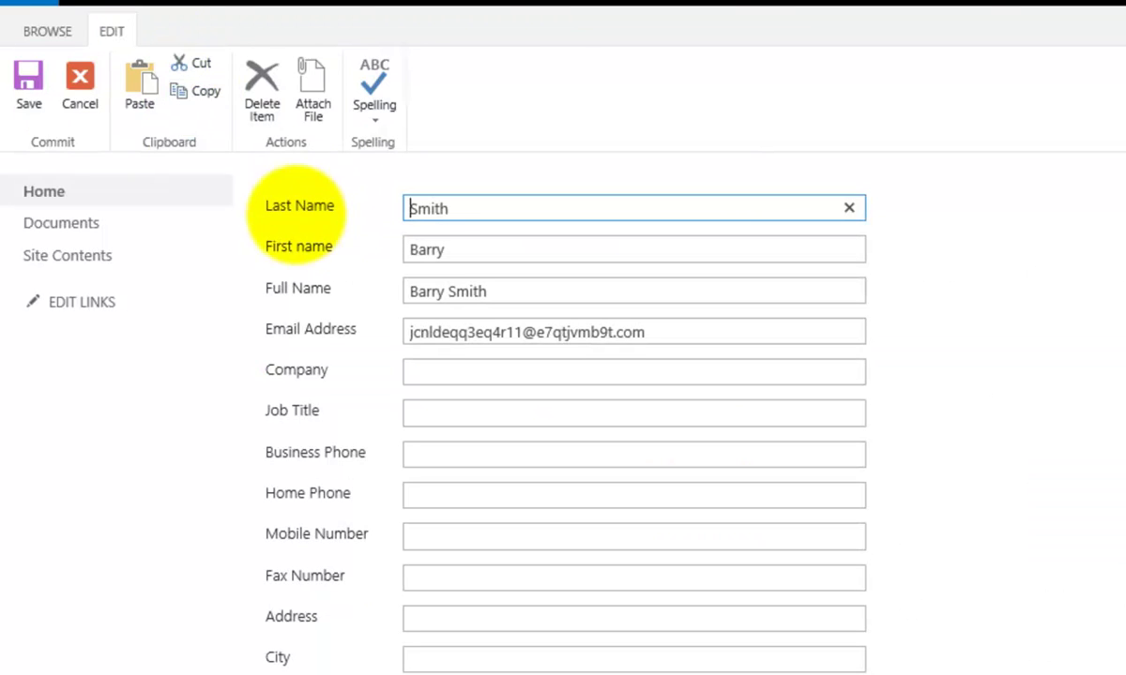
pyautogui.click(79, 86)
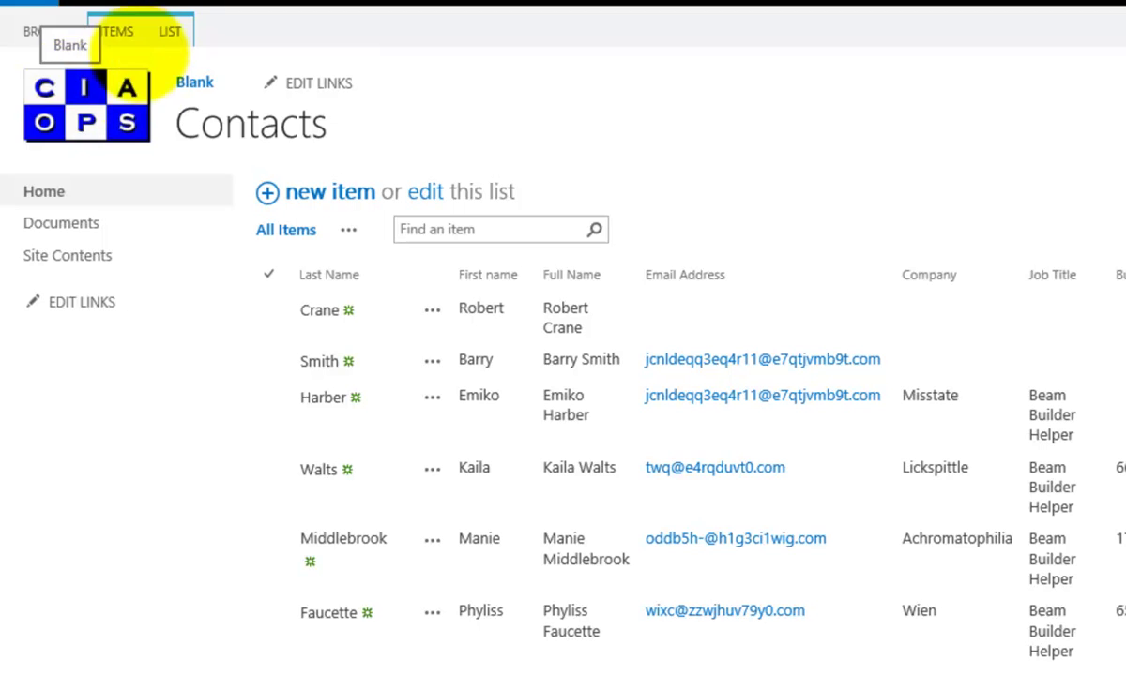
# - Set the second contact's Company to CIAOPS in Quick Edit and return to standard view
pyautogui.click(169, 31)
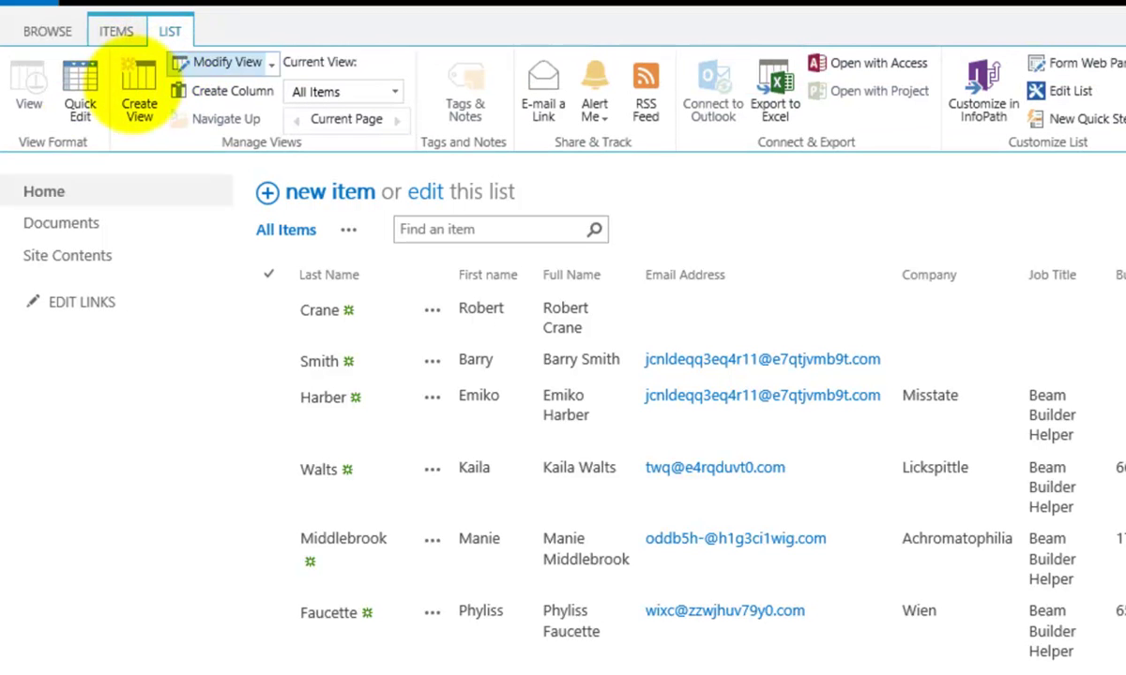
pyautogui.click(80, 84)
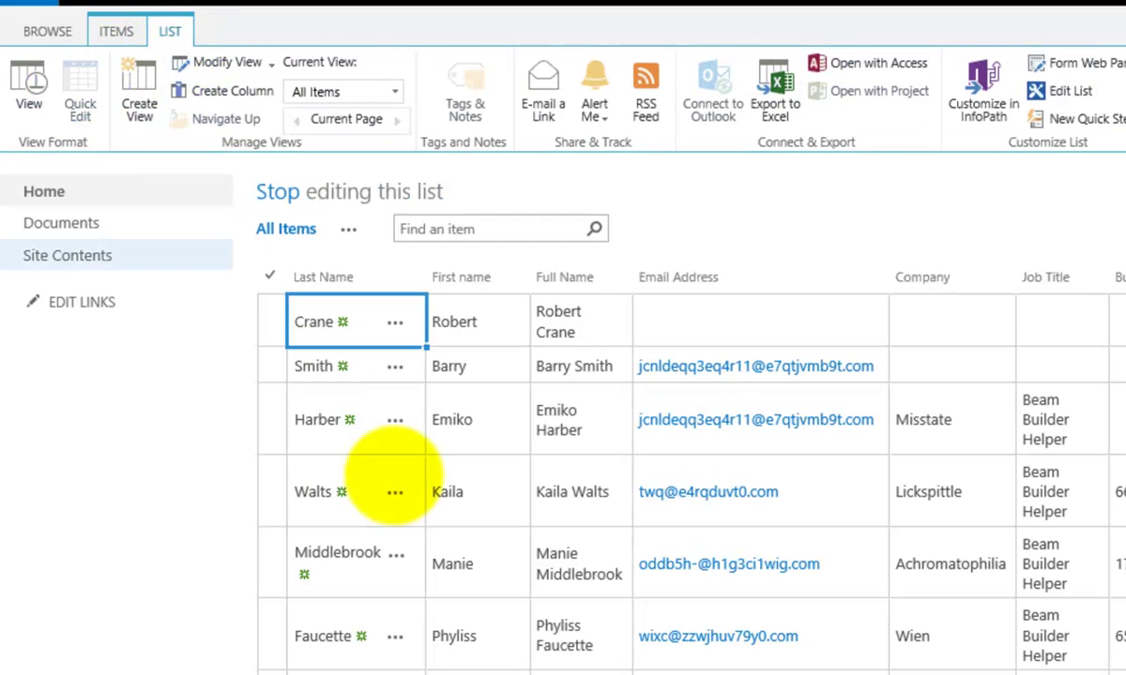
pyautogui.press('Down')
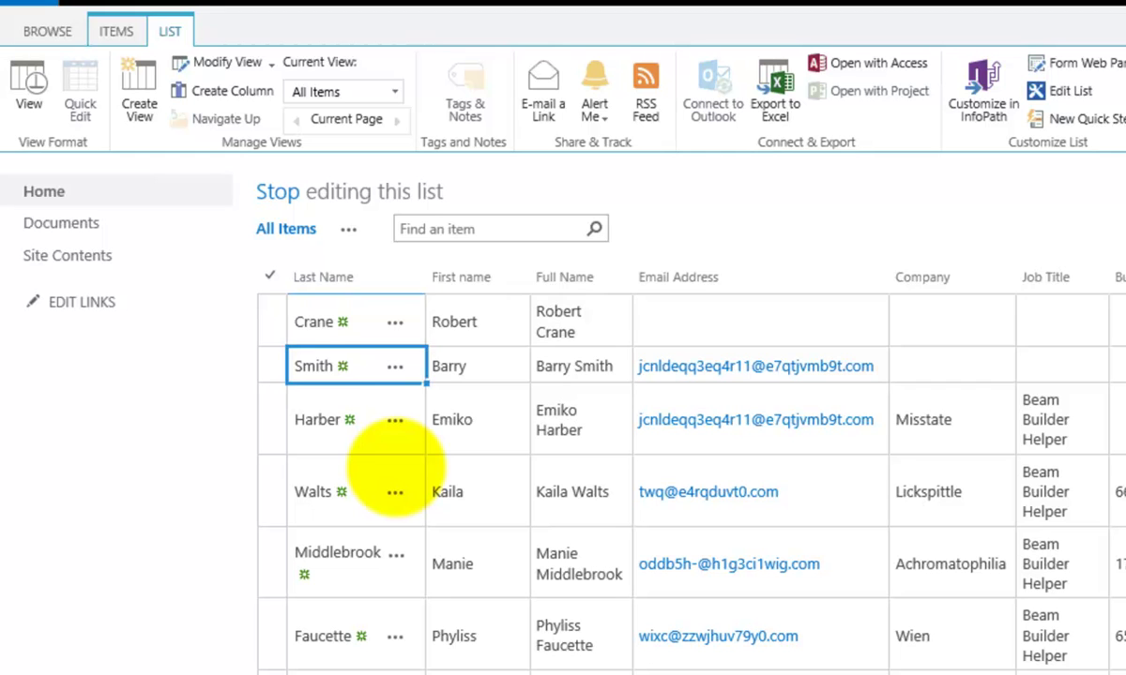
pyautogui.press('Right')
pyautogui.press('Right')
pyautogui.press('Right')
pyautogui.press('Right')
pyautogui.press('Right')
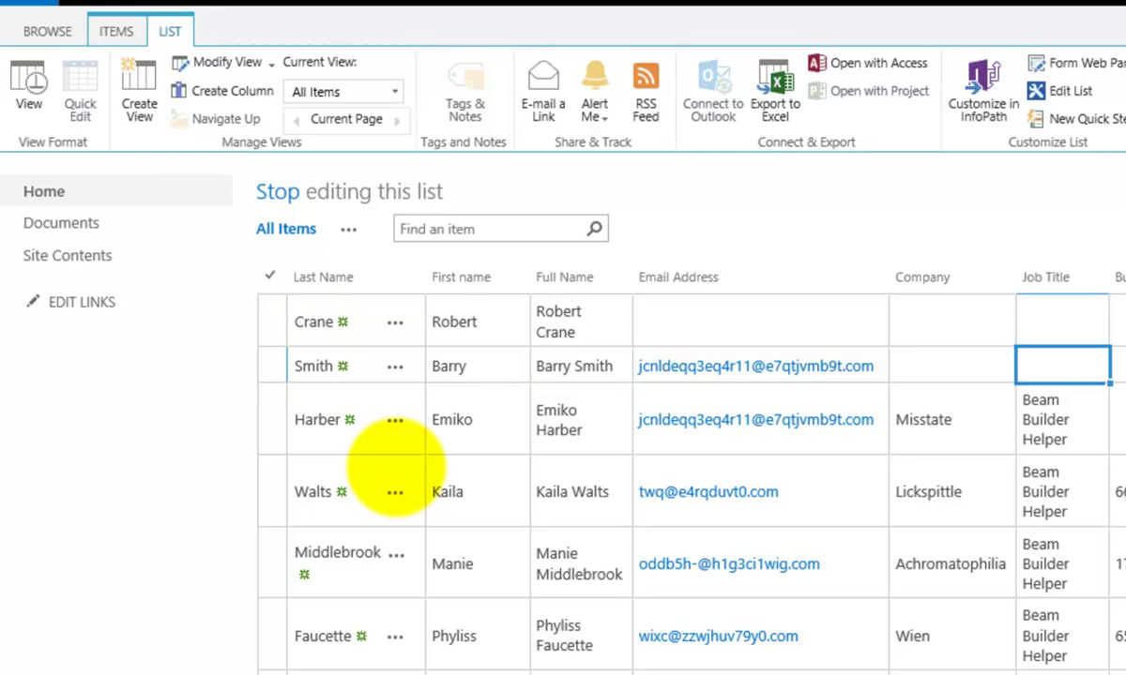
pyautogui.press('Left')
pyautogui.write('CI')
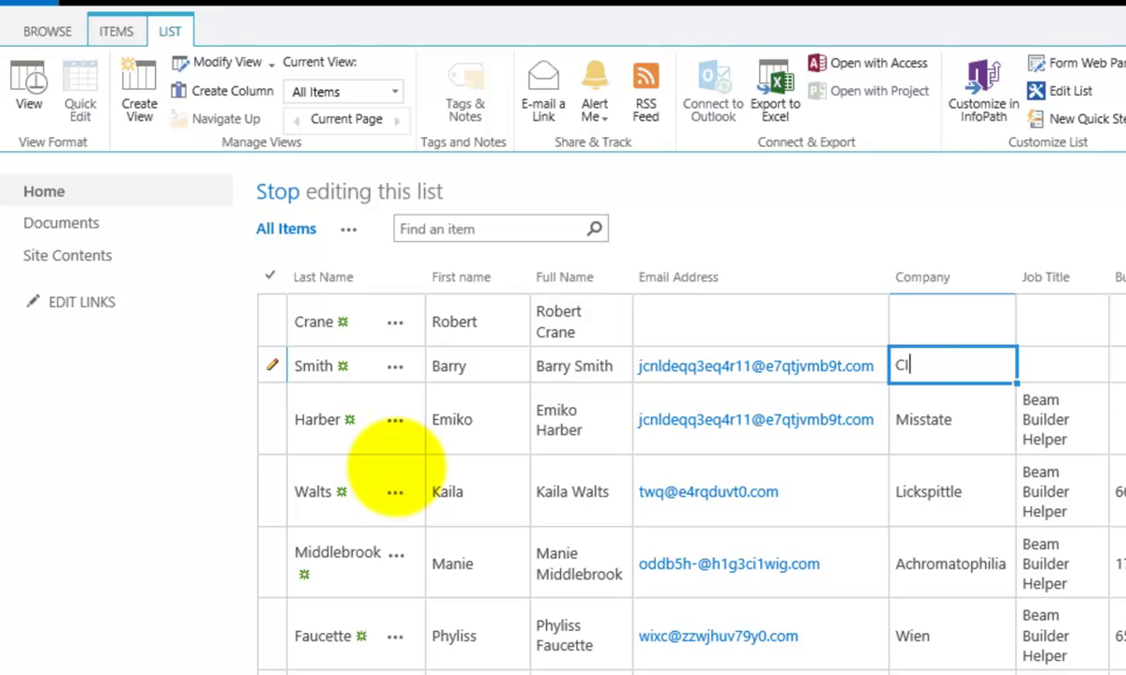
pyautogui.write('AOPS')
pyautogui.press('Return')
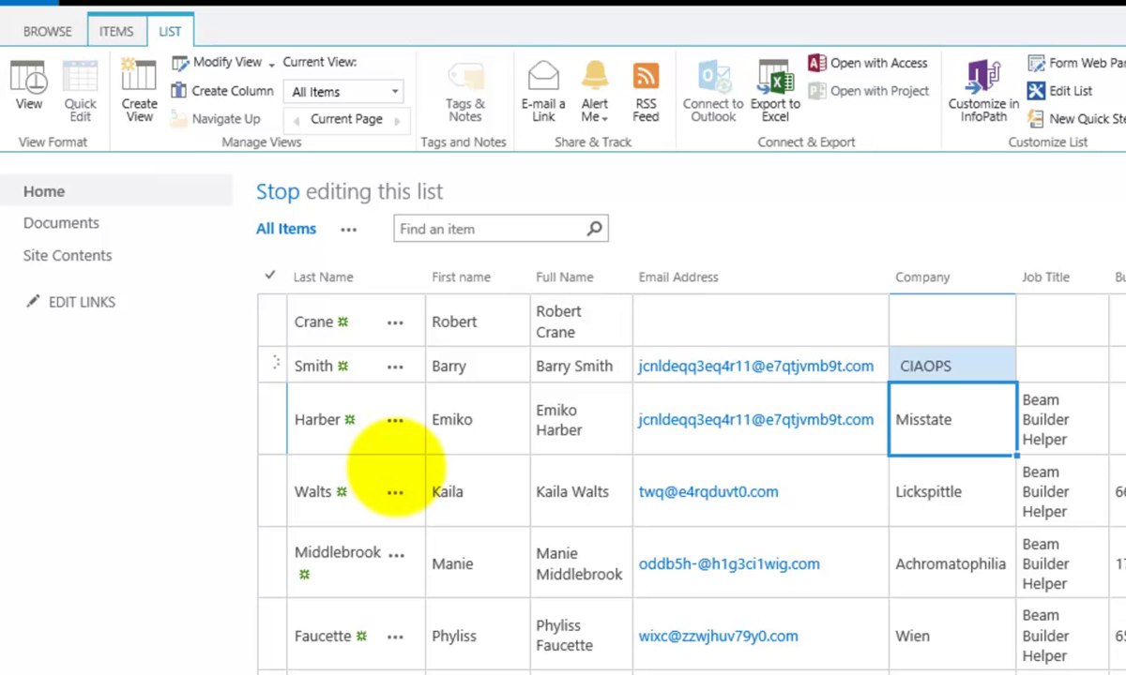
pyautogui.click(32, 84)
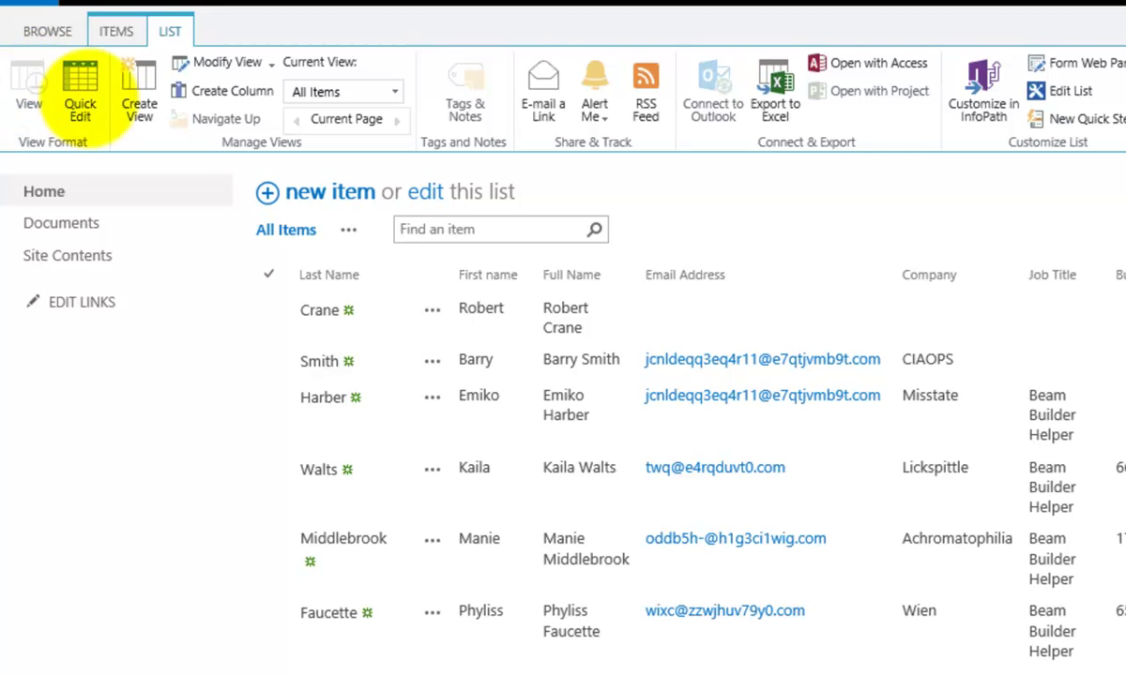
# - Switch to the BROWSE tab so the Contacts page header and logo appear above the list
pyautogui.click(43, 31)
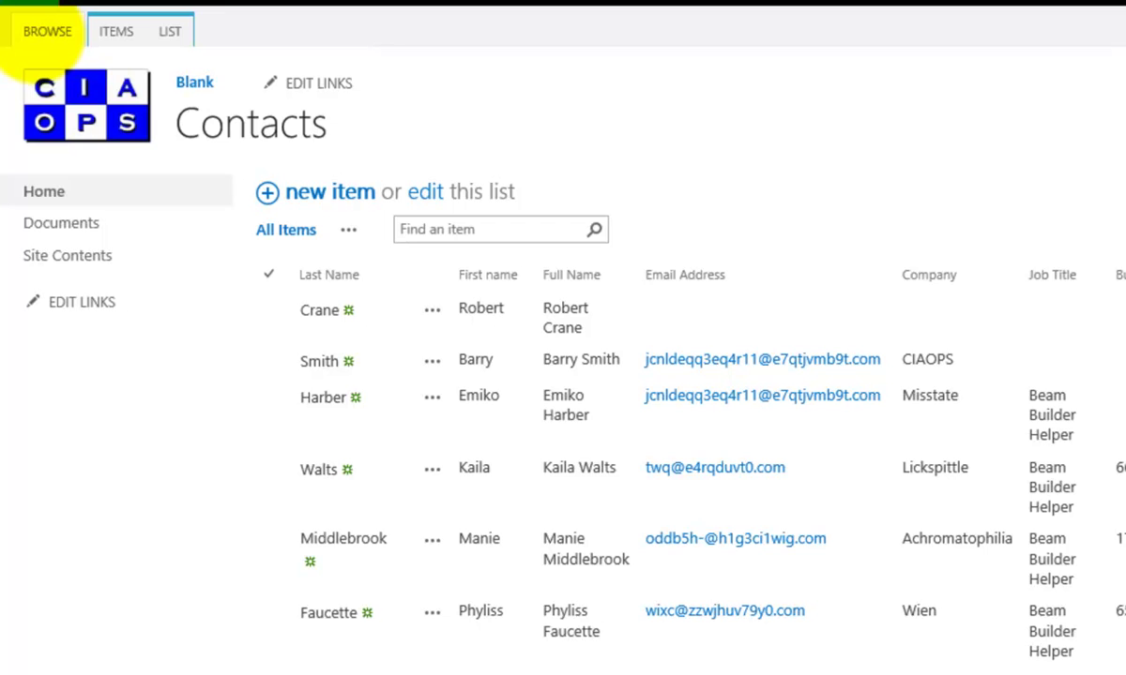